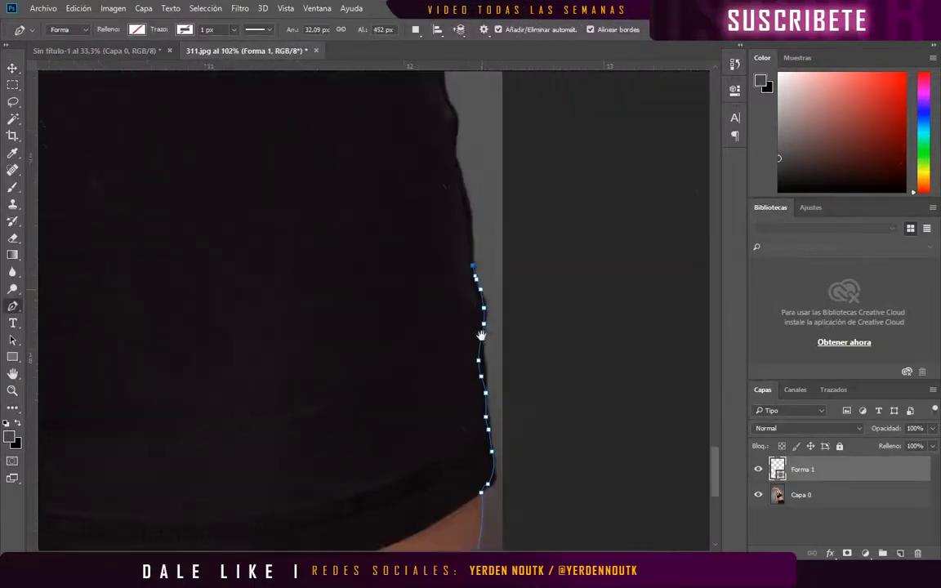
Place Pen anchors from the shorts' edge up the waist and side contour
{"action": "scroll", "coordinate": [431, 252], "scroll_direction": "up", "scroll_amount": 5}
{"action": "left_click", "coordinate": [419, 295]}
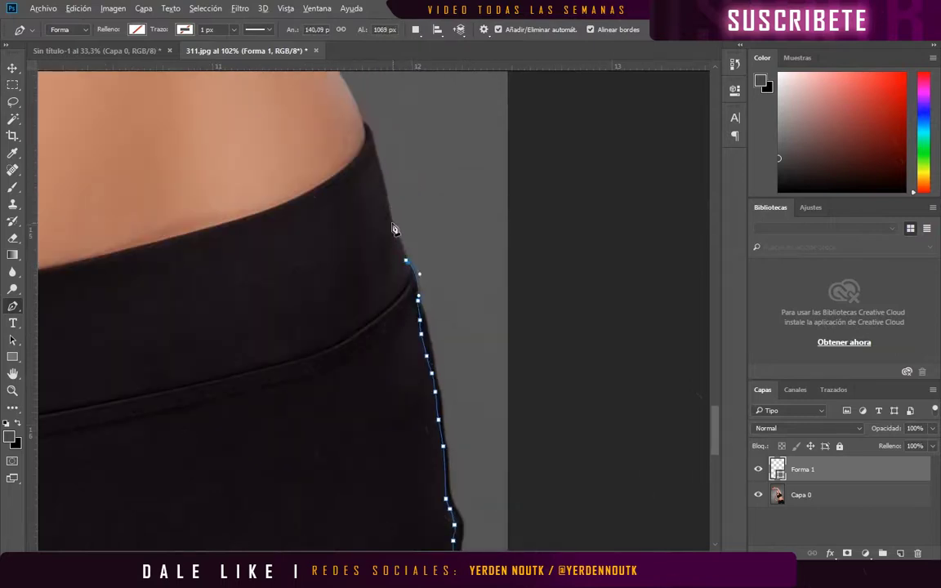
{"action": "left_click", "coordinate": [368, 131]}
{"action": "scroll", "coordinate": [368, 130], "scroll_direction": "up", "scroll_amount": 3}
{"action": "scroll", "coordinate": [397, 321], "scroll_direction": "up", "scroll_amount": 2}
{"action": "left_click", "coordinate": [369, 253]}
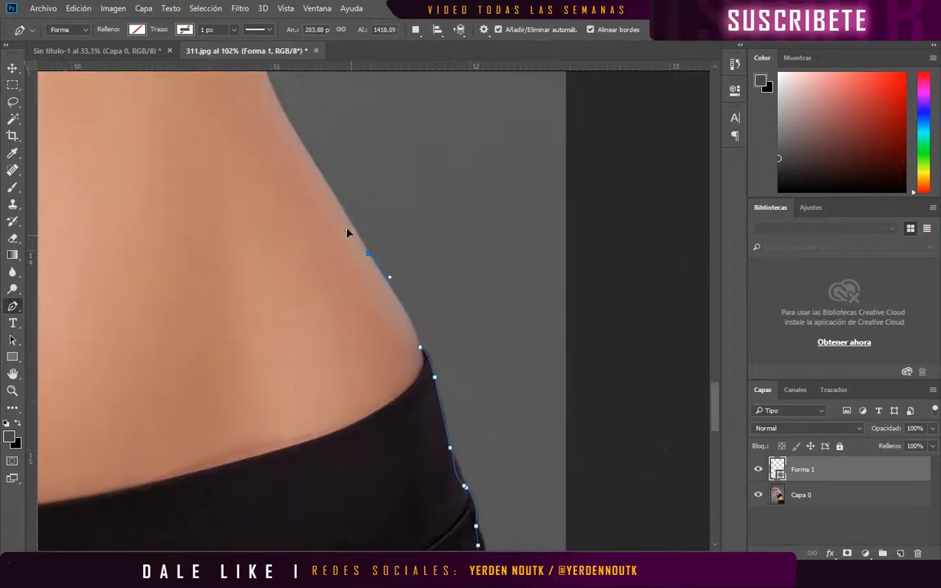
{"action": "scroll", "coordinate": [370, 259], "scroll_direction": "up", "scroll_amount": 3}
{"action": "left_click", "coordinate": [311, 190]}
Pan and scroll the view up along the model's side toward the raised arm's elbow
{"action": "scroll", "coordinate": [310, 189], "scroll_direction": "up", "scroll_amount": 2}
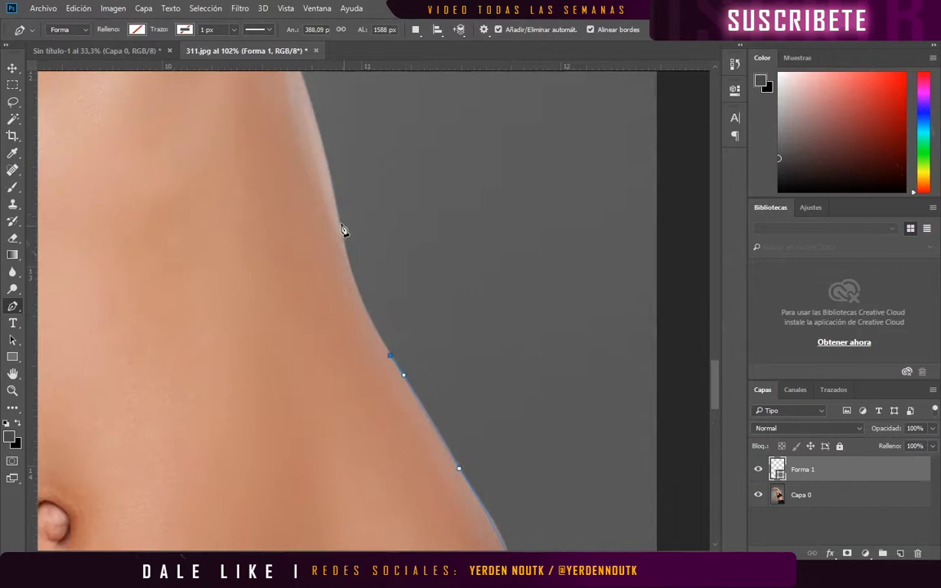
{"action": "scroll", "coordinate": [358, 294], "scroll_direction": "up", "scroll_amount": 3}
{"action": "scroll", "coordinate": [358, 294], "scroll_direction": "left", "scroll_amount": 2}
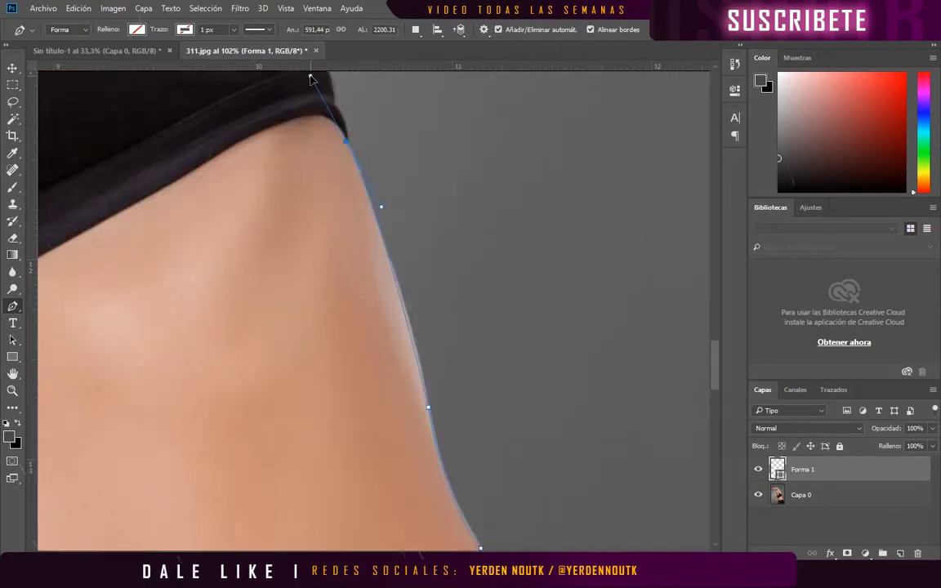
{"action": "scroll", "coordinate": [311, 79], "scroll_direction": "up", "scroll_amount": 1}
{"action": "scroll", "coordinate": [347, 194], "scroll_direction": "up", "scroll_amount": 3}
{"action": "scroll", "coordinate": [392, 290], "scroll_direction": "left", "scroll_amount": 1}
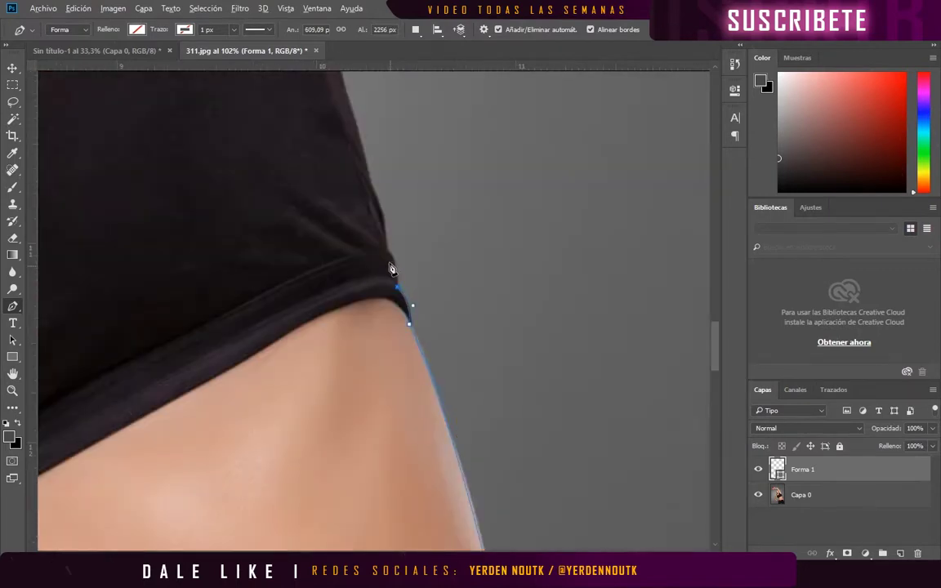
{"action": "left_click_drag", "start_coordinate": [392, 269], "coordinate": [412, 354]}
{"action": "scroll", "coordinate": [376, 245], "scroll_direction": "up", "scroll_amount": 2}
{"action": "scroll", "coordinate": [367, 245], "scroll_direction": "up", "scroll_amount": 4}
{"action": "scroll", "coordinate": [360, 243], "scroll_direction": "up", "scroll_amount": 1}
{"action": "scroll", "coordinate": [343, 249], "scroll_direction": "up", "scroll_amount": 3}
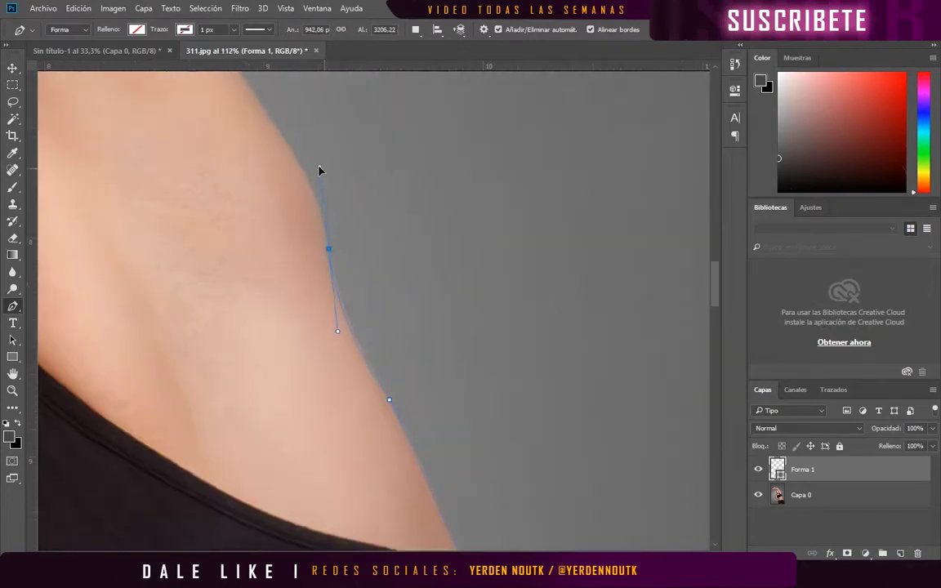
{"action": "scroll", "coordinate": [326, 196], "scroll_direction": "up", "scroll_amount": 2}
{"action": "scroll", "coordinate": [334, 245], "scroll_direction": "up", "scroll_amount": 3}
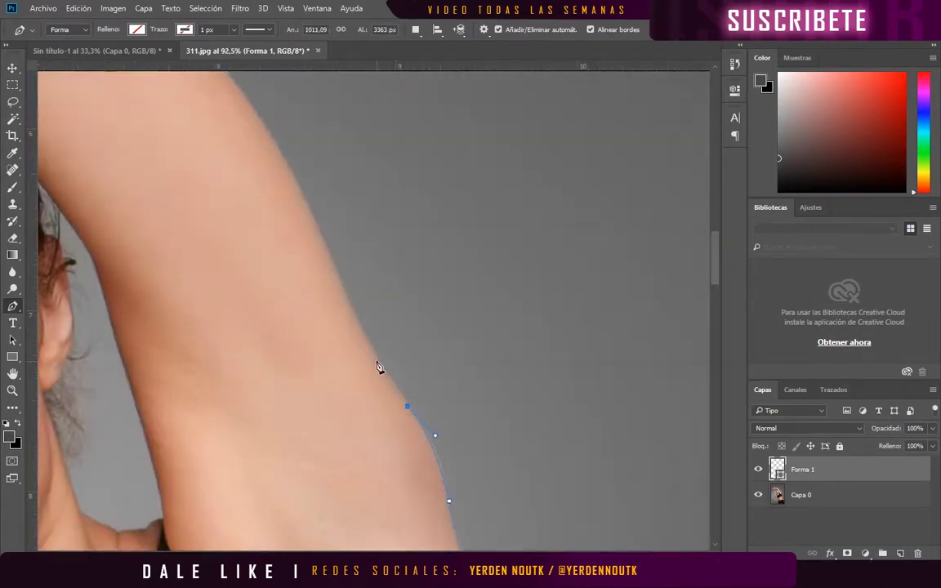
{"action": "scroll", "coordinate": [327, 212], "scroll_direction": "up", "scroll_amount": 2}
{"action": "scroll", "coordinate": [335, 237], "scroll_direction": "up", "scroll_amount": 2}
{"action": "scroll", "coordinate": [351, 249], "scroll_direction": "up", "scroll_amount": 2}
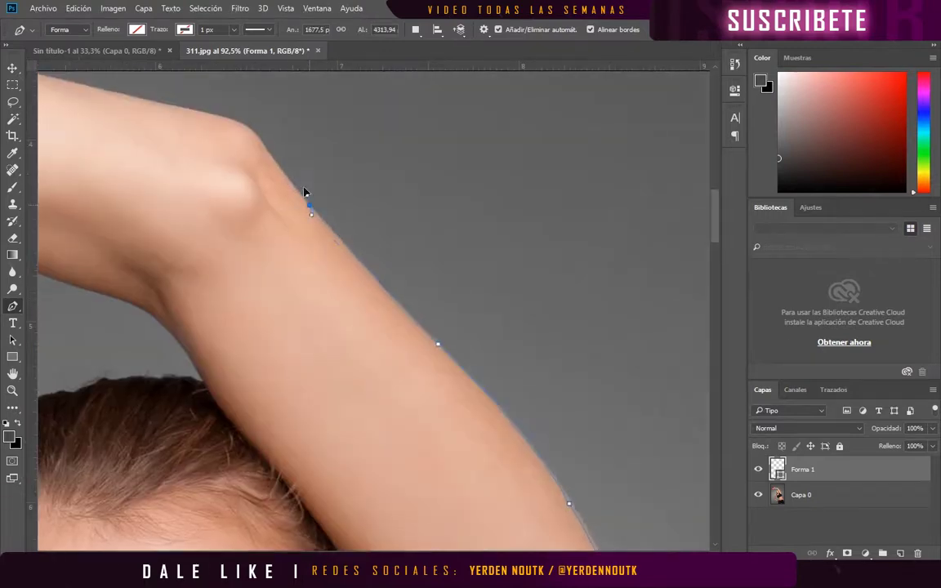
{"action": "scroll", "coordinate": [380, 245], "scroll_direction": "up", "scroll_amount": 3}
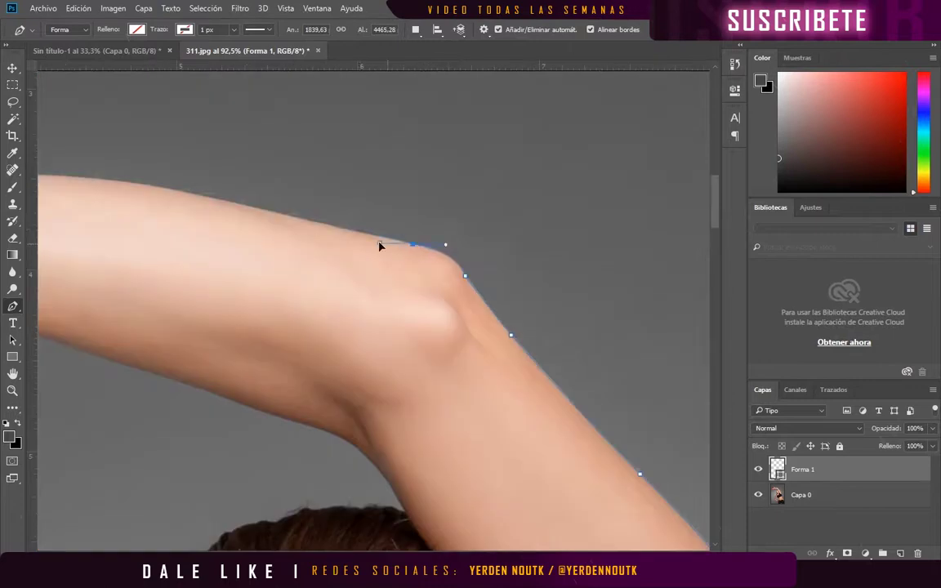
Anchor the path where the red dumbbell meets the gripping fingers and along the finger edge
{"action": "left_click_drag", "start_coordinate": [231, 205], "coordinate": [351, 223]}
{"action": "mouse_move", "coordinate": [297, 234]}
{"action": "left_mouse_down"}
{"action": "mouse_move", "coordinate": [353, 227]}
{"action": "mouse_move", "coordinate": [384, 211]}
{"action": "left_mouse_up"}
{"action": "left_click_drag", "start_coordinate": [254, 225], "coordinate": [372, 247]}
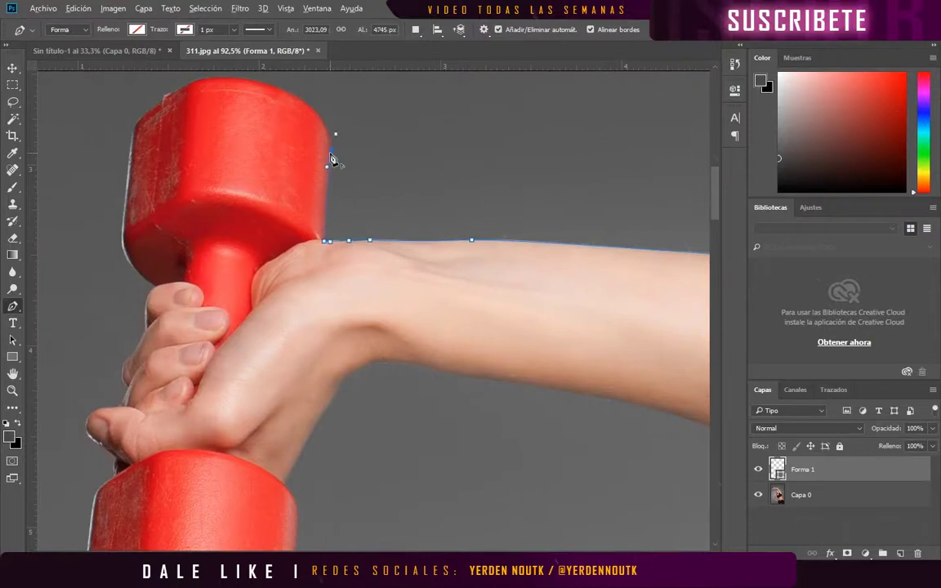
{"action": "left_click_drag", "start_coordinate": [272, 98], "coordinate": [402, 221]}
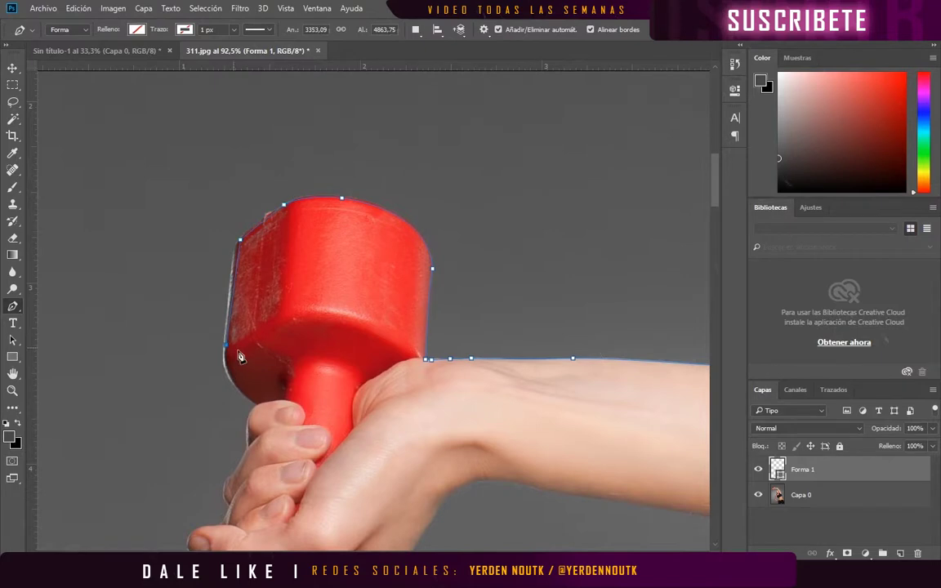
{"action": "left_click_drag", "start_coordinate": [296, 431], "coordinate": [413, 339]}
{"action": "scroll", "coordinate": [334, 353], "scroll_direction": "up", "scroll_amount": 5}
{"action": "left_click", "coordinate": [349, 273]}
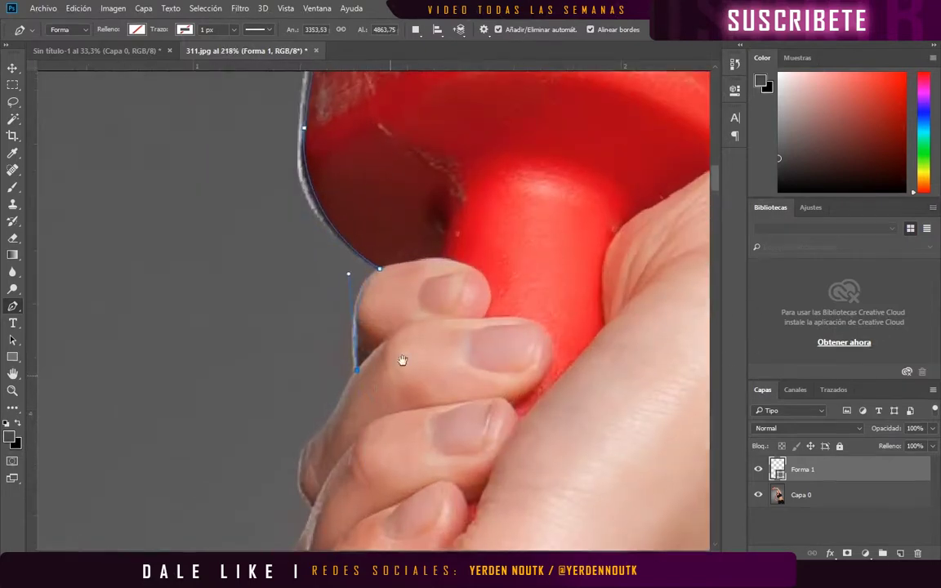
{"action": "left_click_drag", "start_coordinate": [321, 332], "coordinate": [388, 344]}
Curve the path past the thumb and along the cuff's bottom edge
{"action": "mouse_move", "coordinate": [382, 435]}
{"action": "left_mouse_down"}
{"action": "mouse_move", "coordinate": [404, 384]}
{"action": "mouse_move", "coordinate": [433, 419]}
{"action": "left_mouse_up"}
{"action": "scroll", "coordinate": [409, 332], "scroll_direction": "up", "scroll_amount": 1}
{"action": "scroll", "coordinate": [326, 420], "scroll_direction": "down", "scroll_amount": 2}
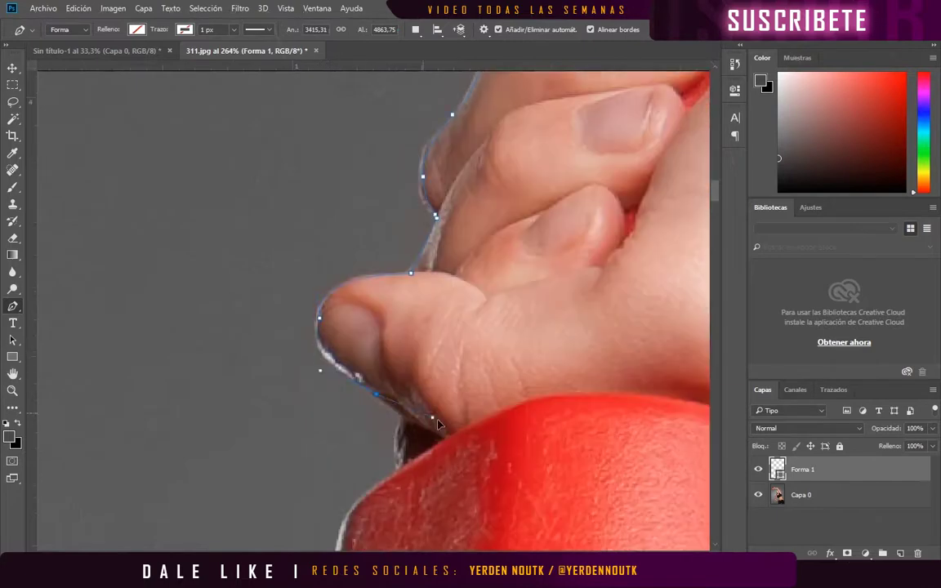
{"action": "scroll", "coordinate": [381, 403], "scroll_direction": "down", "scroll_amount": 1}
{"action": "scroll", "coordinate": [356, 364], "scroll_direction": "down", "scroll_amount": 6}
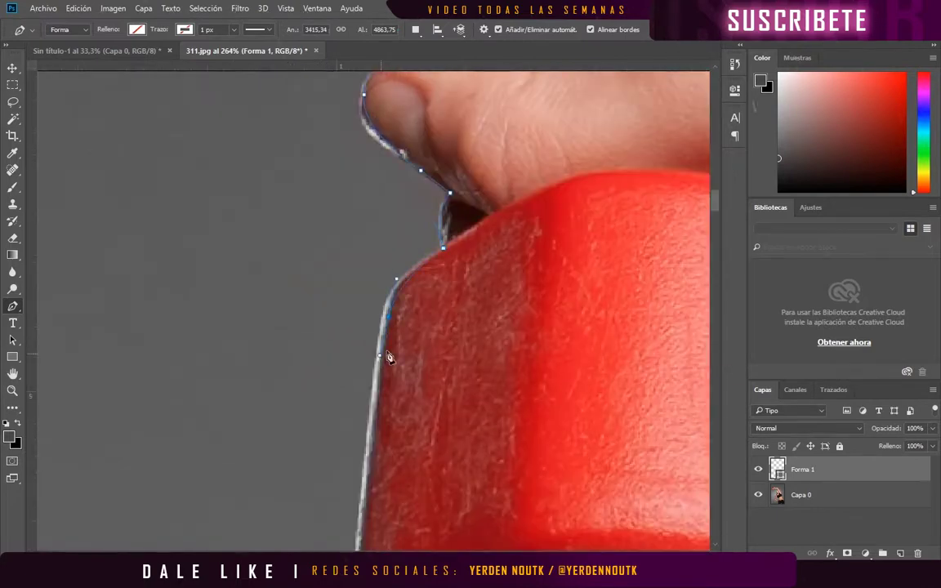
{"action": "scroll", "coordinate": [387, 357], "scroll_direction": "down", "scroll_amount": 5}
{"action": "scroll", "coordinate": [488, 504], "scroll_direction": "down", "scroll_amount": 4}
{"action": "scroll", "coordinate": [487, 504], "scroll_direction": "right", "scroll_amount": 6}
{"action": "left_click_drag", "start_coordinate": [407, 387], "coordinate": [692, 370]}
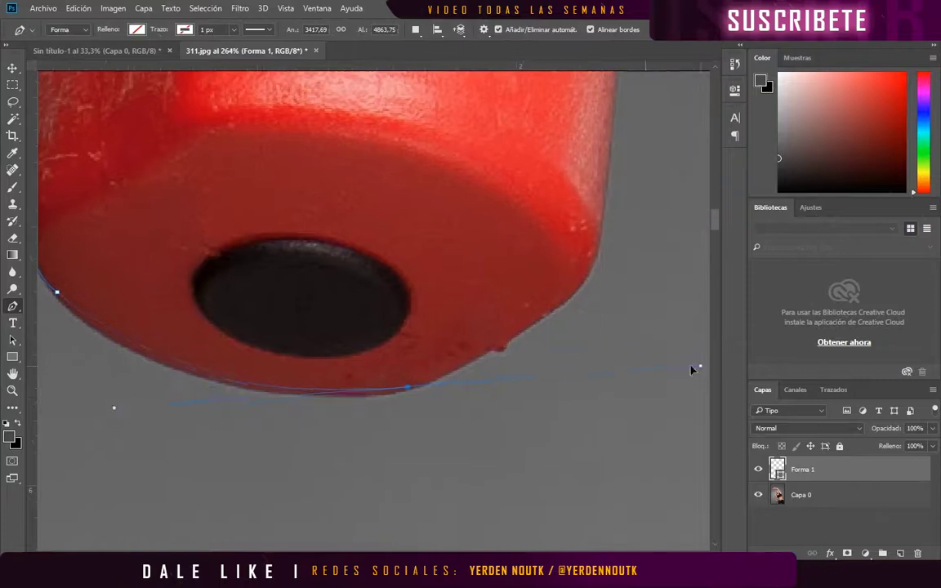
Curve the path over the cuff's top edge and inner wrist bend onto the forearm's underside
{"action": "scroll", "coordinate": [570, 306], "scroll_direction": "up", "scroll_amount": 3}
{"action": "scroll", "coordinate": [525, 301], "scroll_direction": "right", "scroll_amount": 3}
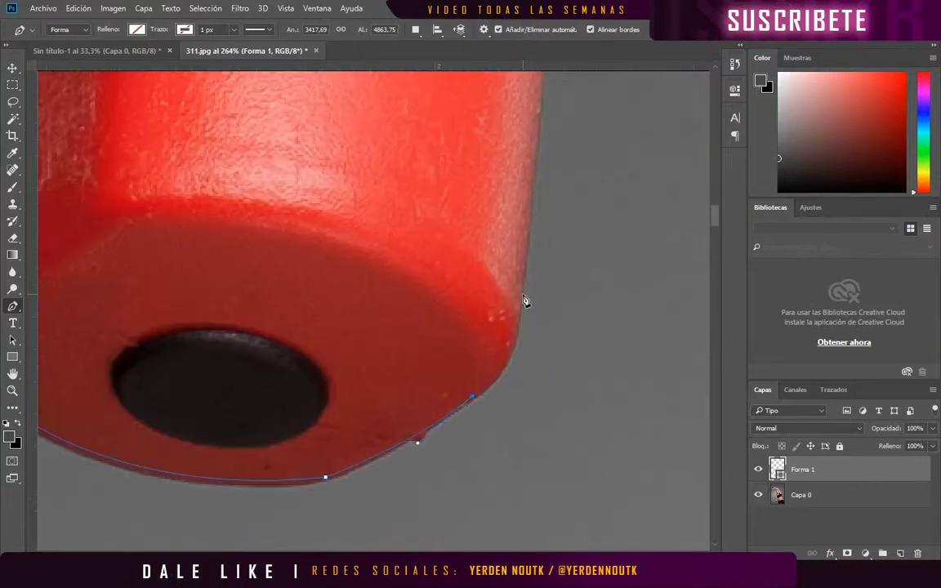
{"action": "scroll", "coordinate": [529, 213], "scroll_direction": "down", "scroll_amount": 1, "text": "alt"}
{"action": "scroll", "coordinate": [440, 277], "scroll_direction": "up", "scroll_amount": 3}
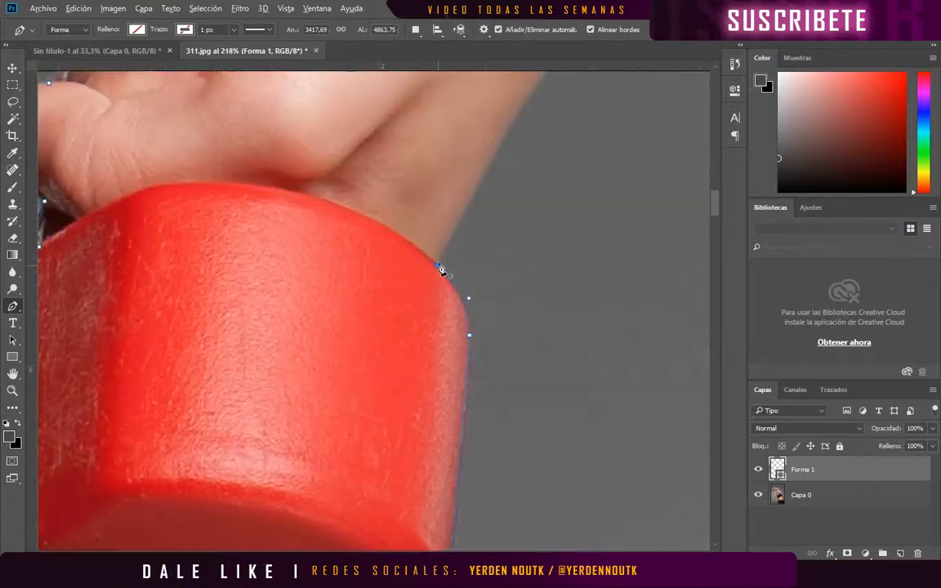
{"action": "scroll", "coordinate": [482, 277], "scroll_direction": "up", "scroll_amount": 5}
{"action": "scroll", "coordinate": [489, 280], "scroll_direction": "right", "scroll_amount": 4}
{"action": "left_click_drag", "start_coordinate": [426, 256], "coordinate": [456, 222]}
{"action": "left_click_drag", "start_coordinate": [559, 215], "coordinate": [441, 274]}
{"action": "left_click_drag", "start_coordinate": [459, 200], "coordinate": [503, 212]}
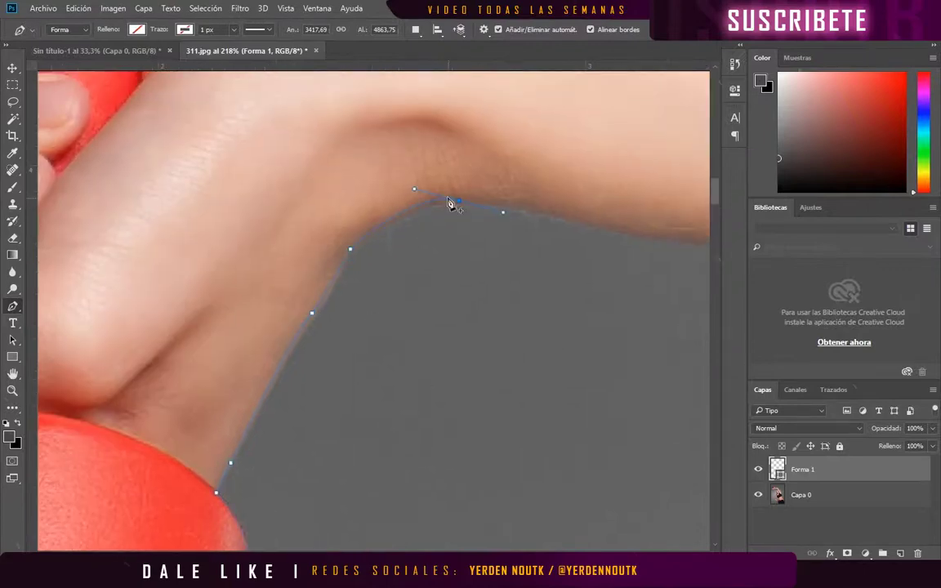
Add an anchor further along the arm's underside toward the armpit
{"action": "scroll", "coordinate": [518, 210], "scroll_direction": "down", "scroll_amount": 1, "text": "alt"}
{"action": "scroll", "coordinate": [603, 267], "scroll_direction": "right", "scroll_amount": 5}
{"action": "scroll", "coordinate": [507, 269], "scroll_direction": "right", "scroll_amount": 2}
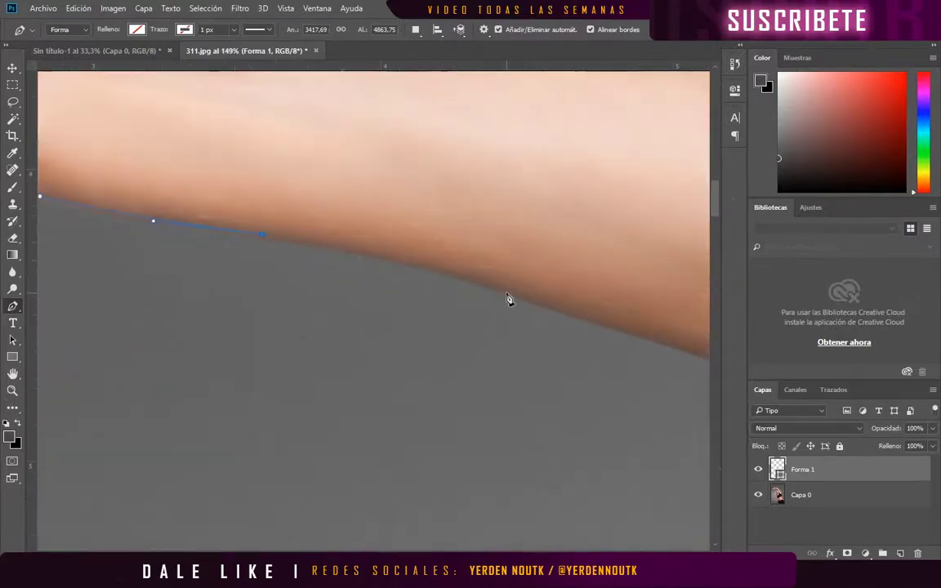
{"action": "scroll", "coordinate": [642, 361], "scroll_direction": "right", "scroll_amount": 5}
{"action": "left_click", "coordinate": [533, 327]}
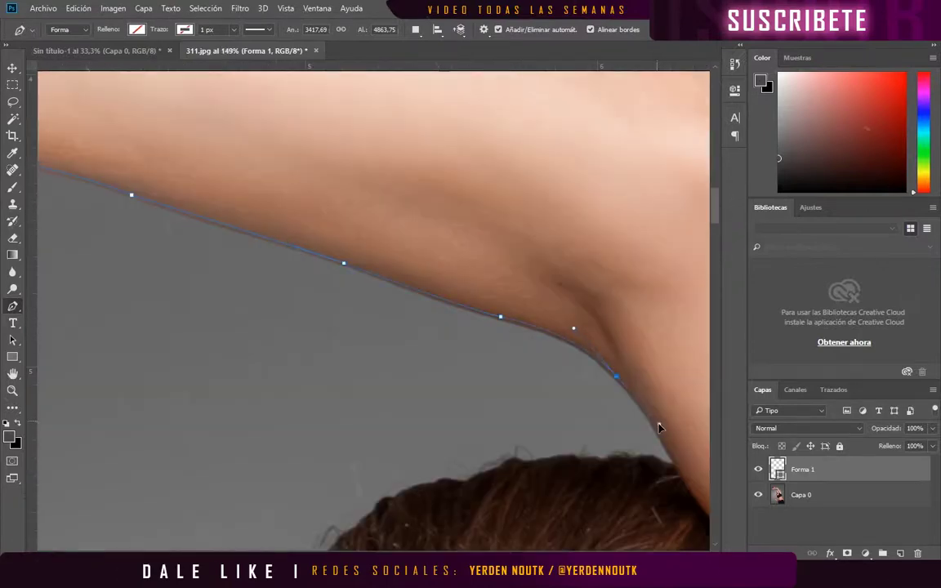
Trace Pen anchors along the top of the hair and down its left edge
{"action": "left_click_drag", "start_coordinate": [659, 427], "coordinate": [465, 354]}
{"action": "left_click", "coordinate": [346, 389]}
{"action": "left_click", "coordinate": [231, 420]}
{"action": "left_click_drag", "start_coordinate": [231, 420], "coordinate": [427, 290]}
{"action": "left_click", "coordinate": [482, 370]}
{"action": "left_click", "coordinate": [458, 396]}
{"action": "left_click", "coordinate": [441, 446]}
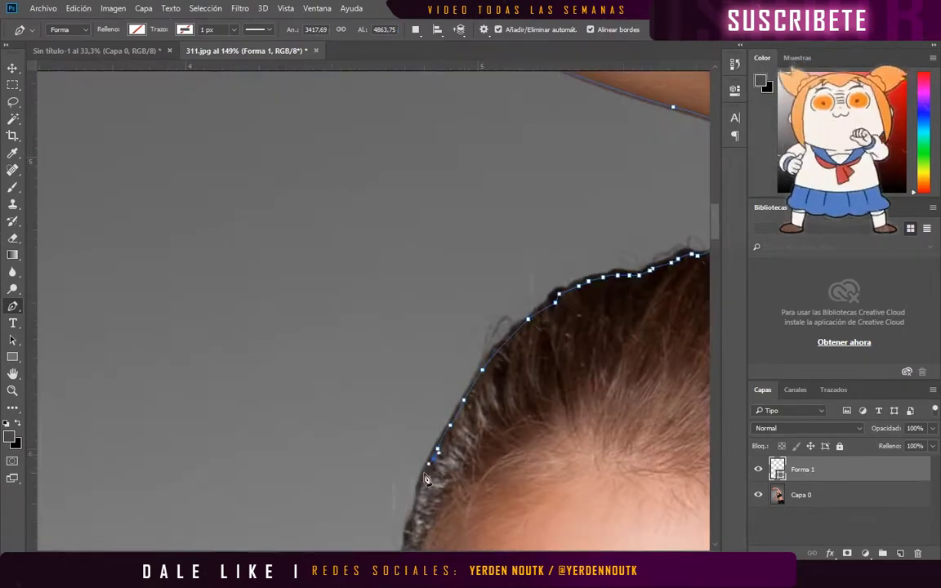
Continue the outline down the hair edge past the eye and beside the cheek
{"action": "scroll", "coordinate": [433, 458], "scroll_direction": "down", "scroll_amount": 5}
{"action": "left_click", "coordinate": [430, 399]}
{"action": "scroll", "coordinate": [439, 413], "scroll_direction": "down", "scroll_amount": 3}
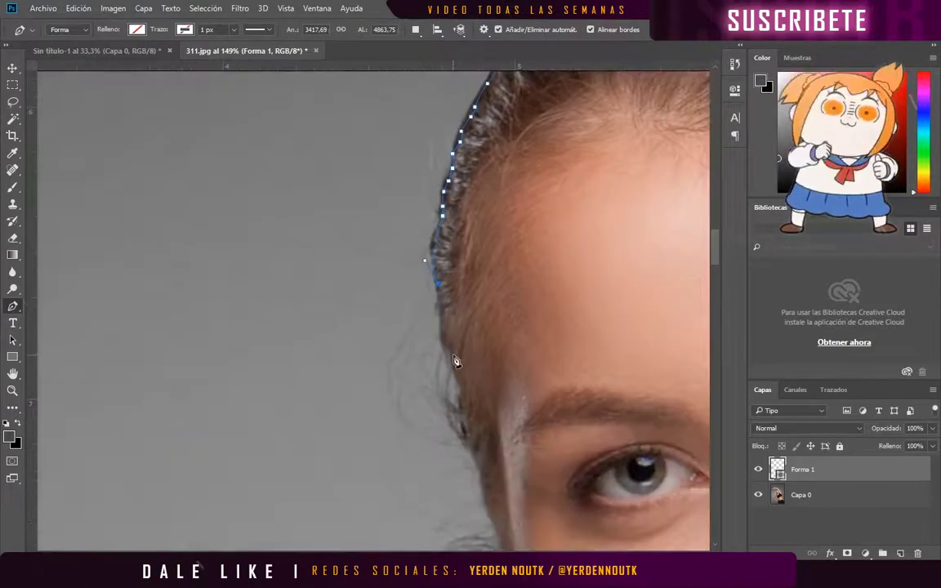
{"action": "left_click", "coordinate": [457, 327]}
{"action": "scroll", "coordinate": [457, 327], "scroll_direction": "down", "scroll_amount": 2}
{"action": "scroll", "coordinate": [482, 389], "scroll_direction": "down", "scroll_amount": 3}
{"action": "left_click", "coordinate": [372, 186]}
{"action": "left_click", "coordinate": [422, 242]}
{"action": "left_click", "coordinate": [516, 451]}
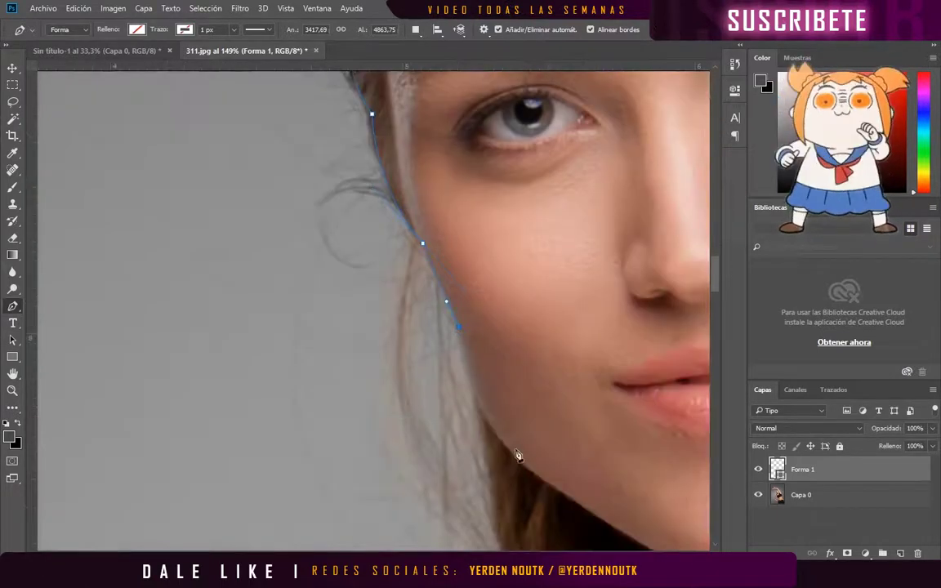
Trace the outline along the top of the strap and curve it down the shoulder
{"action": "scroll", "coordinate": [490, 409], "scroll_direction": "down", "scroll_amount": 3}
{"action": "scroll", "coordinate": [457, 392], "scroll_direction": "down", "scroll_amount": 1}
{"action": "scroll", "coordinate": [441, 408], "scroll_direction": "down", "scroll_amount": 4}
{"action": "left_click_drag", "start_coordinate": [433, 413], "coordinate": [427, 444]}
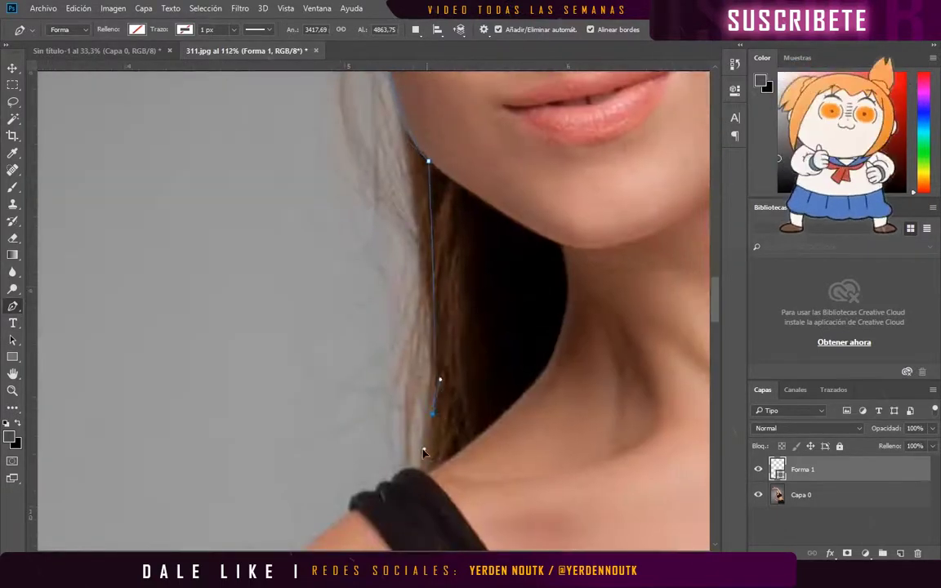
{"action": "scroll", "coordinate": [433, 409], "scroll_direction": "up", "scroll_amount": 2}
{"action": "scroll", "coordinate": [426, 330], "scroll_direction": "up", "scroll_amount": 1}
{"action": "left_click", "coordinate": [418, 335]}
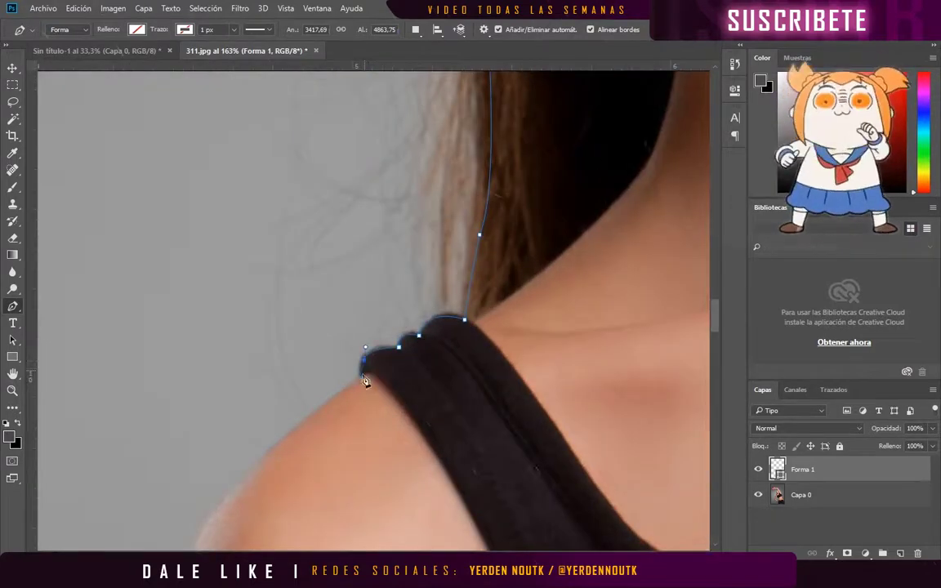
{"action": "scroll", "coordinate": [367, 382], "scroll_direction": "down", "scroll_amount": 2}
{"action": "left_click", "coordinate": [409, 309]}
{"action": "scroll", "coordinate": [406, 332], "scroll_direction": "down", "scroll_amount": 3}
{"action": "left_click", "coordinate": [403, 274]}
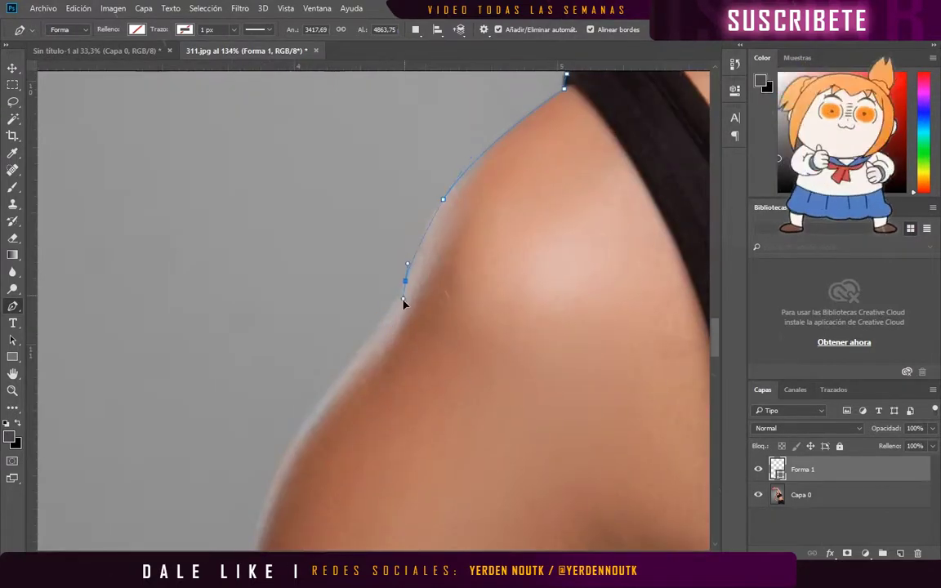
{"action": "left_click_drag", "start_coordinate": [325, 392], "coordinate": [330, 420]}
Carry the outline past the elbow to the dumbbell's lower edge
{"action": "scroll", "coordinate": [330, 420], "scroll_direction": "down", "scroll_amount": 2}
{"action": "scroll", "coordinate": [317, 402], "scroll_direction": "down", "scroll_amount": 2}
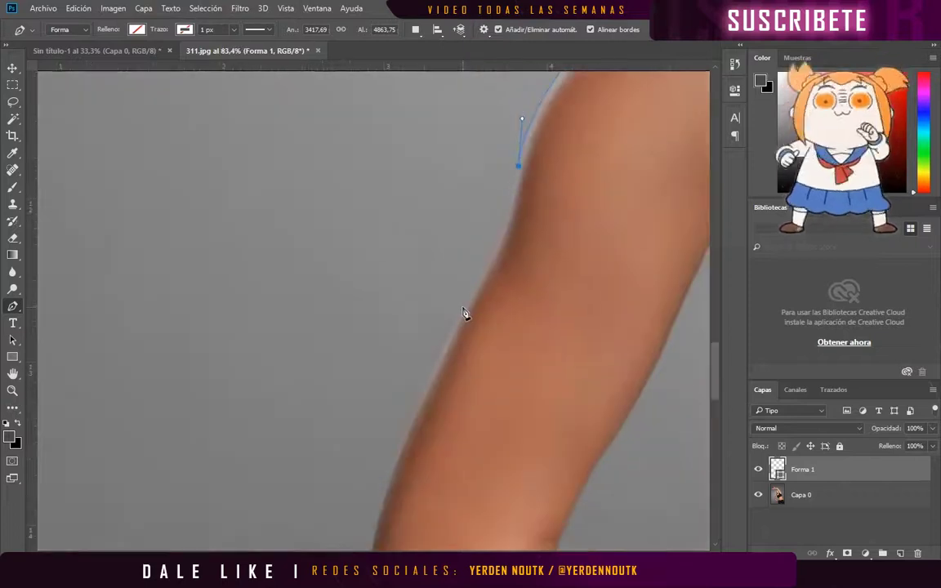
{"action": "left_click_drag", "start_coordinate": [422, 359], "coordinate": [490, 228]}
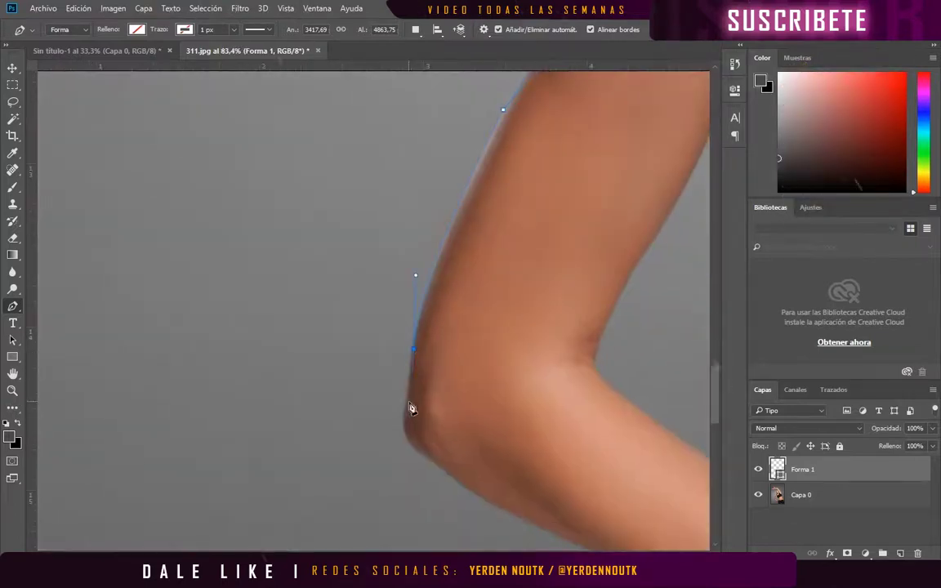
{"action": "scroll", "coordinate": [458, 475], "scroll_direction": "down", "scroll_amount": 3}
{"action": "scroll", "coordinate": [442, 384], "scroll_direction": "right", "scroll_amount": 2}
{"action": "scroll", "coordinate": [629, 436], "scroll_direction": "right", "scroll_amount": 2}
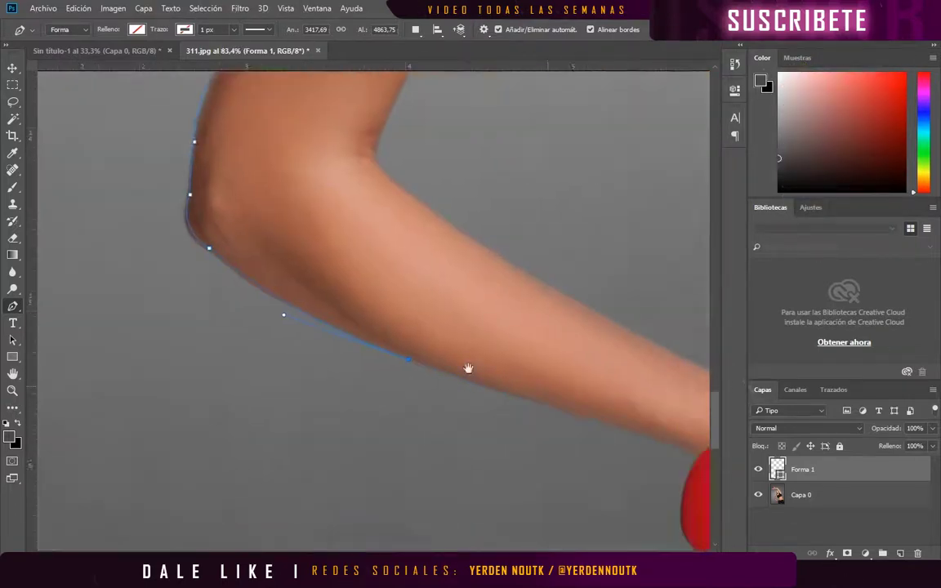
{"action": "scroll", "coordinate": [479, 372], "scroll_direction": "down", "scroll_amount": 1}
{"action": "scroll", "coordinate": [479, 371], "scroll_direction": "right", "scroll_amount": 3}
{"action": "left_click", "coordinate": [513, 486]}
Extend the outline down the torso edge to close the path around the model
{"action": "scroll", "coordinate": [514, 478], "scroll_direction": "down", "scroll_amount": 1}
{"action": "scroll", "coordinate": [514, 478], "scroll_direction": "right", "scroll_amount": 2}
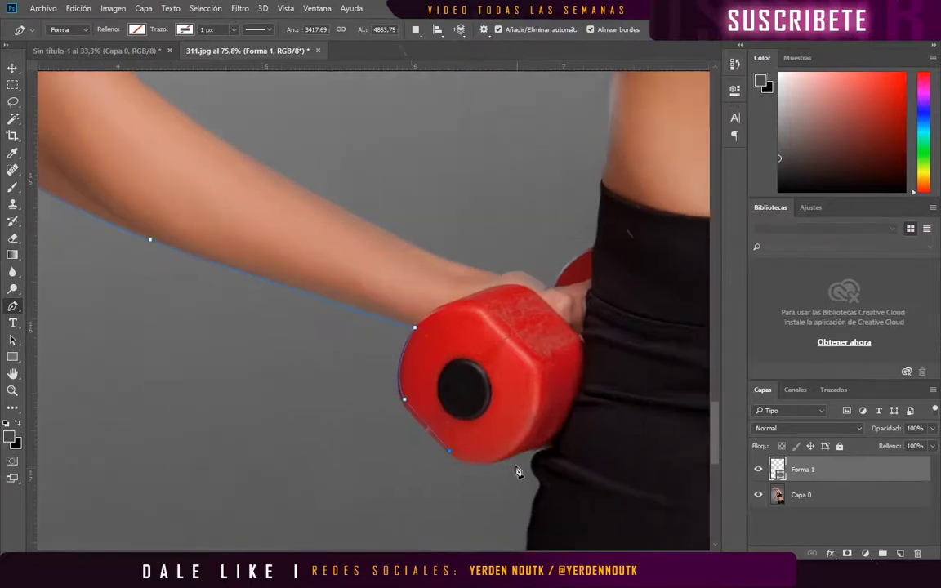
{"action": "left_click", "coordinate": [545, 482]}
{"action": "scroll", "coordinate": [531, 433], "scroll_direction": "down", "scroll_amount": 2}
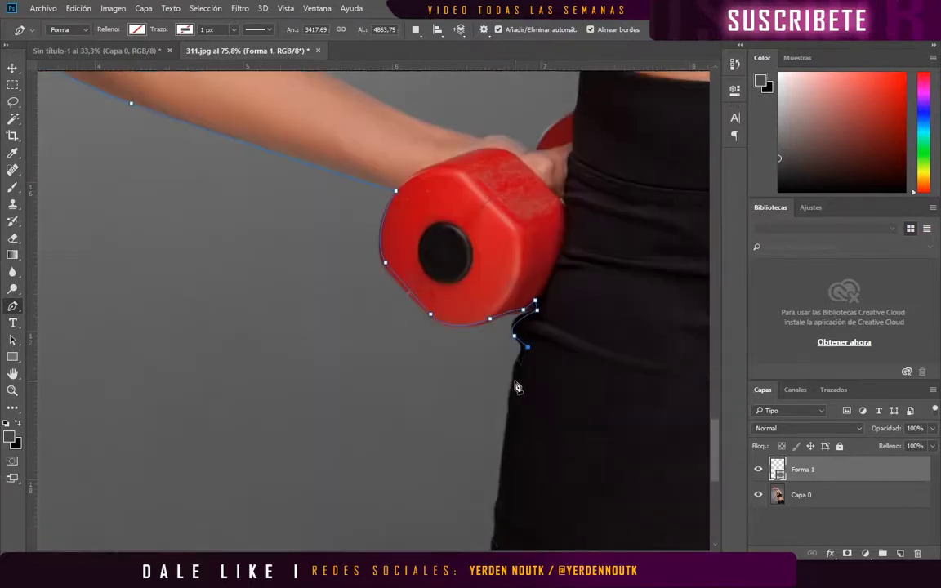
{"action": "left_click", "coordinate": [516, 361]}
{"action": "left_click", "coordinate": [510, 374]}
{"action": "scroll", "coordinate": [490, 343], "scroll_direction": "down", "scroll_amount": 3}
{"action": "scroll", "coordinate": [460, 399], "scroll_direction": "down", "scroll_amount": 5, "text": "alt"}
{"action": "right_click", "coordinate": [492, 104]}
Convert the path to a selection, invert it and delete the grey background
{"action": "left_click", "coordinate": [523, 121]}
{"action": "key", "text": "ctrl+shift+i"}
{"action": "key", "text": "Delete"}
{"action": "left_click", "coordinate": [823, 497]}
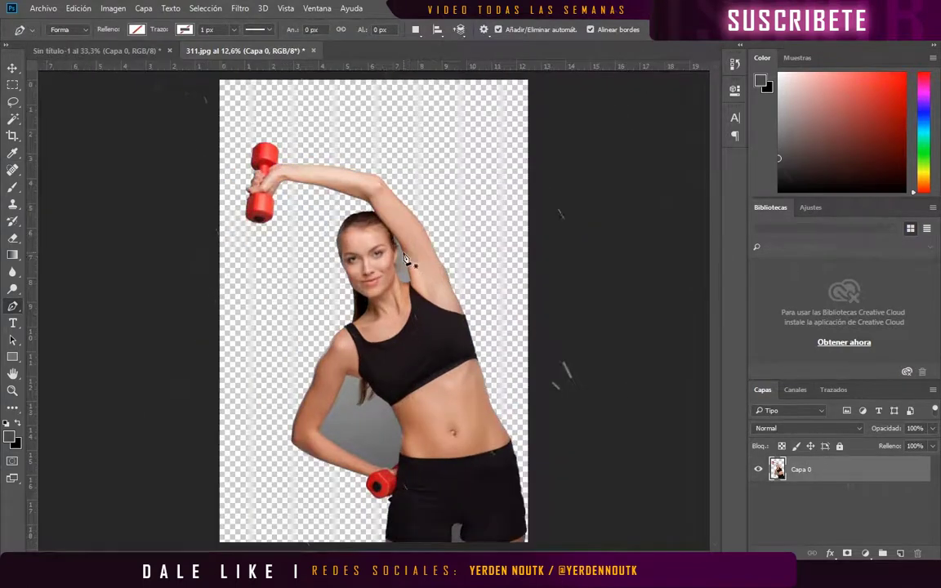
{"action": "scroll", "coordinate": [406, 260], "scroll_direction": "up", "scroll_amount": 5, "text": "alt"}
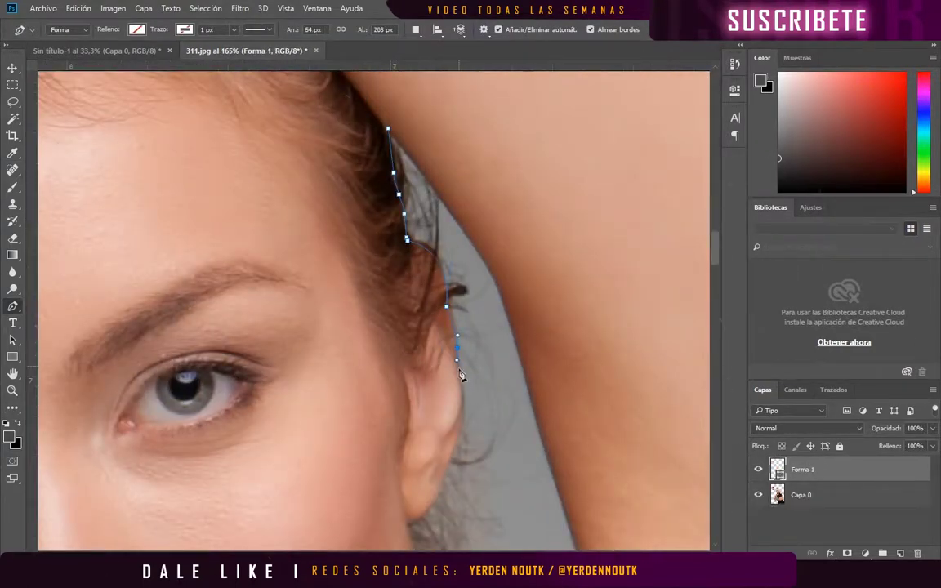
Trace a new path around the gap between head and raised arm via the ear lobe and neck
{"action": "left_click", "coordinate": [440, 486]}
{"action": "scroll", "coordinate": [410, 459], "scroll_direction": "down", "scroll_amount": 2}
{"action": "scroll", "coordinate": [431, 516], "scroll_direction": "down", "scroll_amount": 5}
{"action": "left_click", "coordinate": [406, 353]}
{"action": "left_click", "coordinate": [419, 387]}
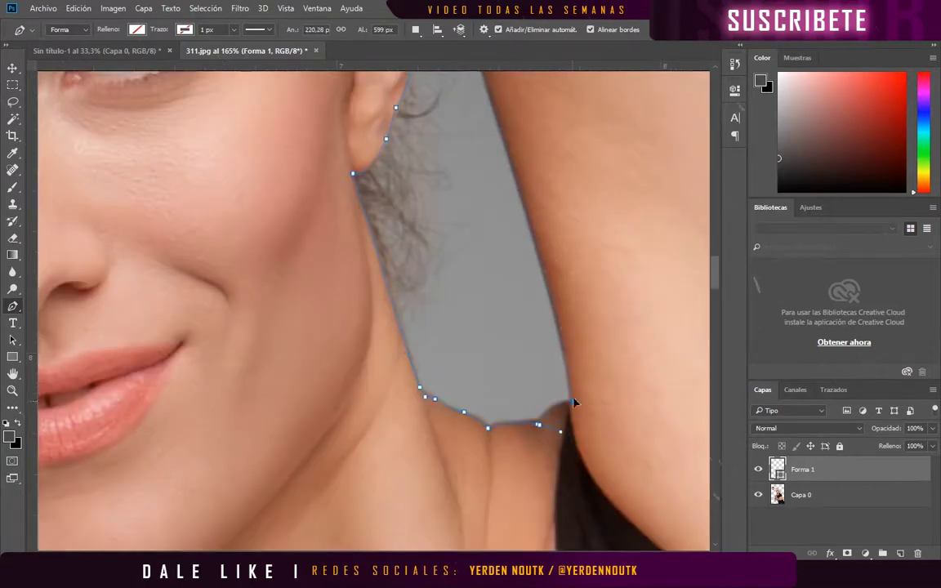
{"action": "scroll", "coordinate": [577, 410], "scroll_direction": "down", "scroll_amount": 2}
{"action": "scroll", "coordinate": [490, 245], "scroll_direction": "up", "scroll_amount": 4}
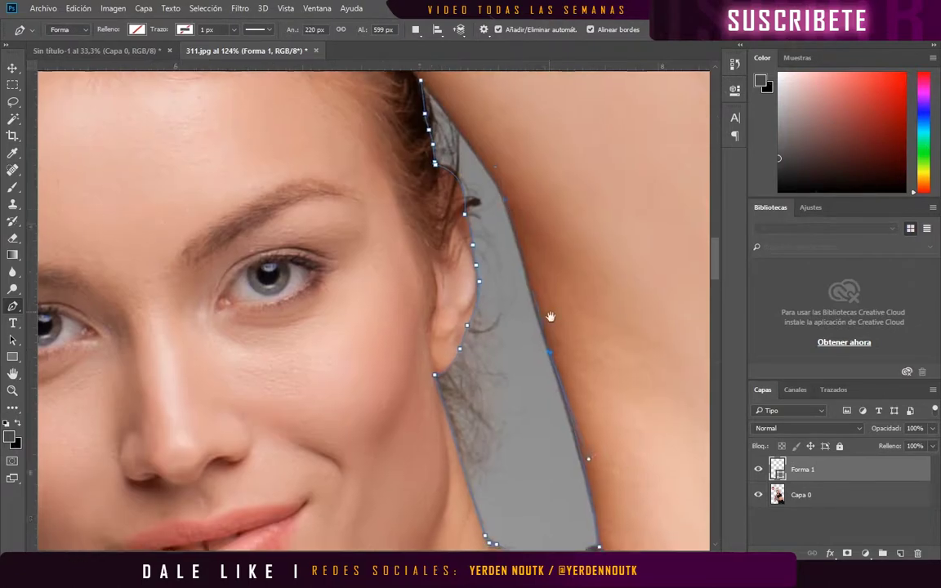
{"action": "scroll", "coordinate": [490, 245], "scroll_direction": "up", "scroll_amount": 2}
{"action": "right_click", "coordinate": [516, 334]}
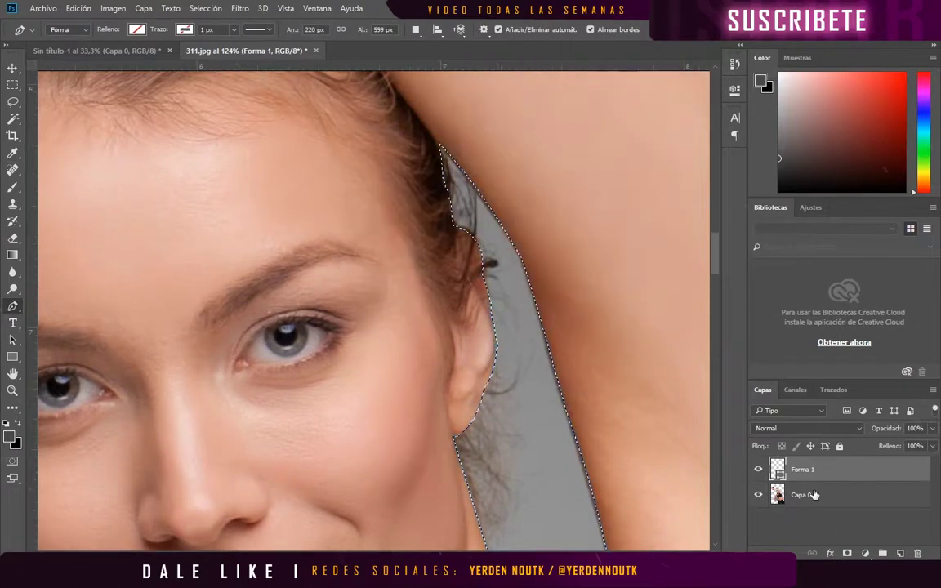
{"action": "scroll", "coordinate": [459, 280], "scroll_direction": "up", "scroll_amount": 1}
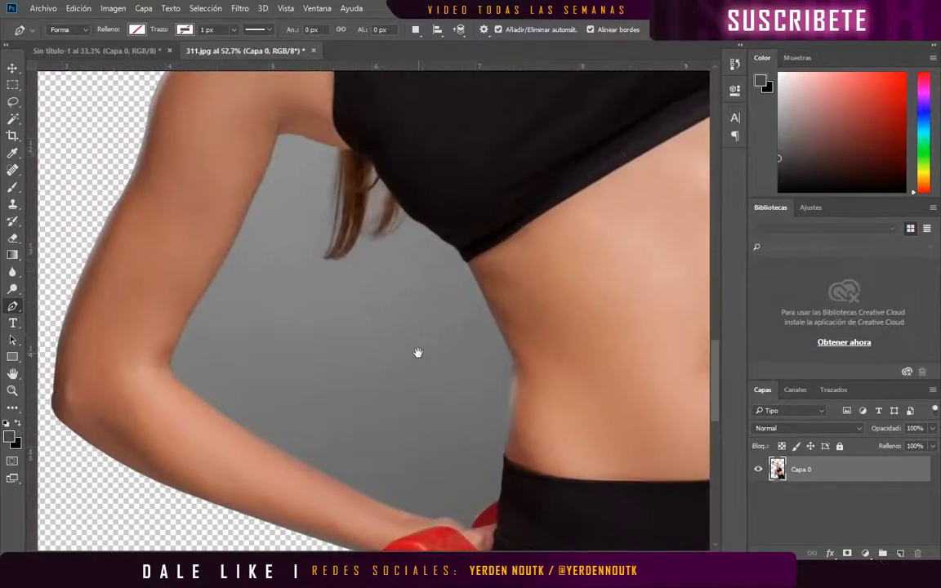
Start a new path at the bent arm–waist gap, curving up the waist to the armpit
{"action": "scroll", "coordinate": [478, 535], "scroll_direction": "up", "scroll_amount": 1}
{"action": "left_click", "coordinate": [466, 533]}
{"action": "left_click_drag", "start_coordinate": [504, 499], "coordinate": [523, 501]}
{"action": "scroll", "coordinate": [512, 433], "scroll_direction": "up", "scroll_amount": 4}
{"action": "left_click", "coordinate": [519, 407]}
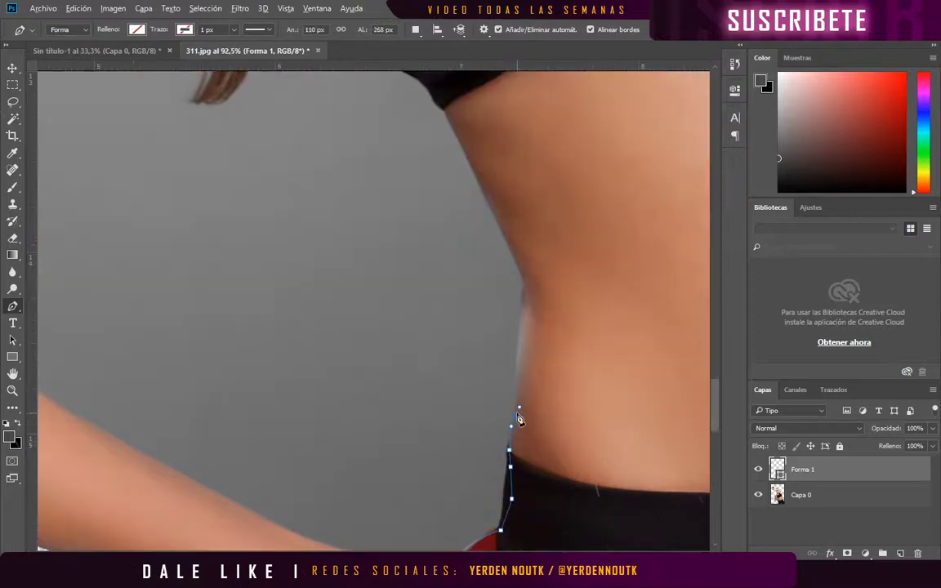
{"action": "left_click_drag", "start_coordinate": [537, 245], "coordinate": [544, 348]}
{"action": "left_click_drag", "start_coordinate": [460, 230], "coordinate": [446, 201]}
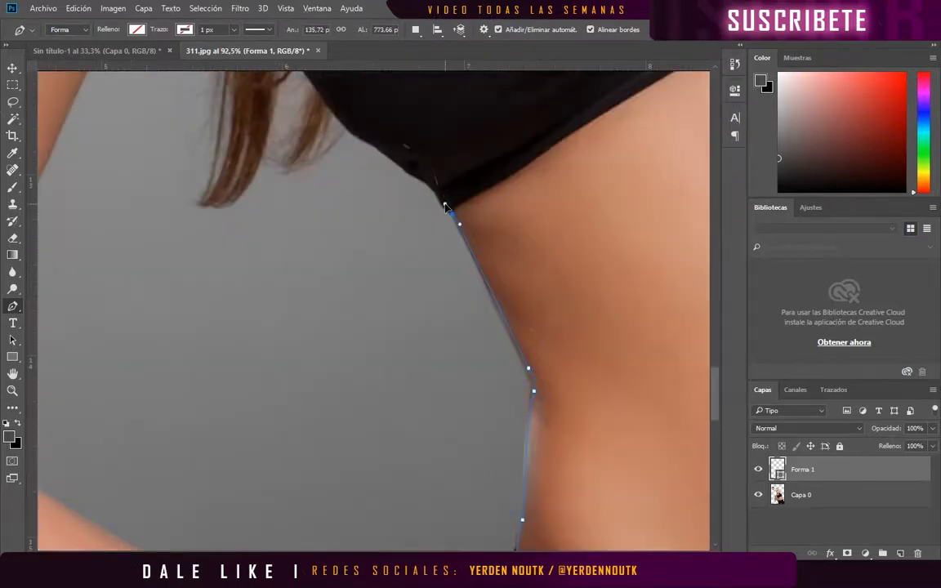
{"action": "left_click_drag", "start_coordinate": [373, 147], "coordinate": [532, 392]}
Close the gap outline around the inner elbow and forearm, then select and delete the grey area
{"action": "left_click", "coordinate": [444, 282]}
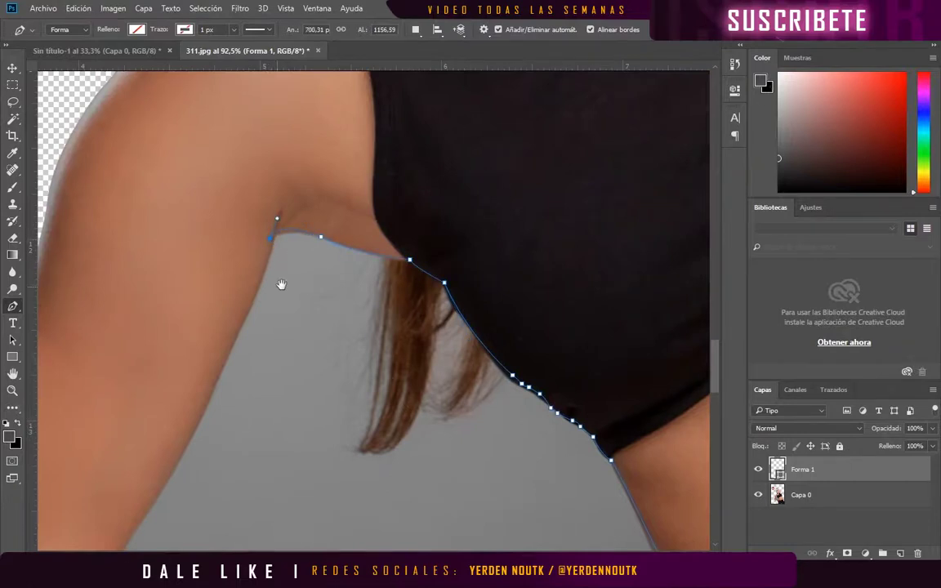
{"action": "left_click_drag", "start_coordinate": [281, 283], "coordinate": [414, 200]}
{"action": "left_click_drag", "start_coordinate": [333, 333], "coordinate": [280, 398]}
{"action": "left_click_drag", "start_coordinate": [327, 343], "coordinate": [480, 171]}
{"action": "left_click_drag", "start_coordinate": [434, 264], "coordinate": [390, 316]}
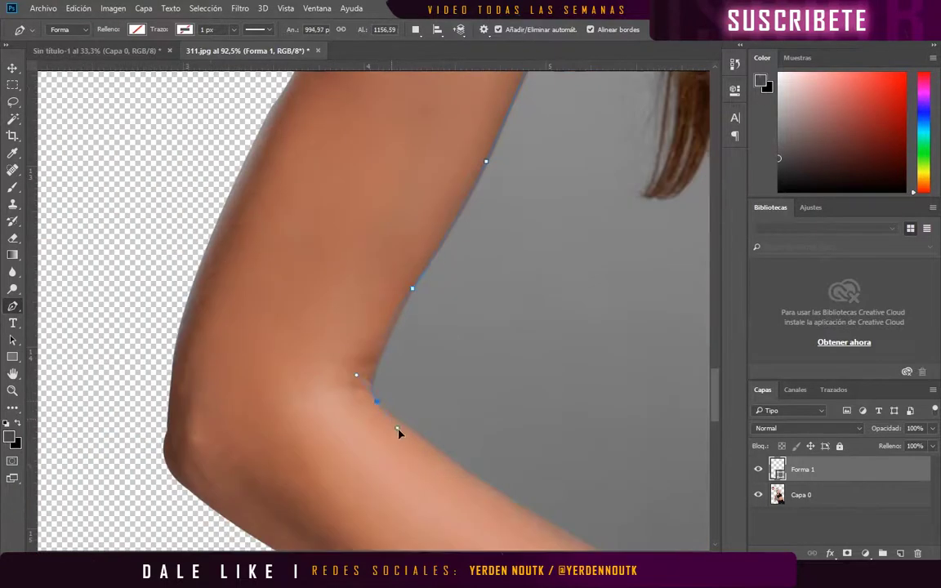
{"action": "left_click_drag", "start_coordinate": [399, 433], "coordinate": [266, 257]}
{"action": "mouse_move", "coordinate": [406, 352]}
{"action": "left_mouse_down"}
{"action": "mouse_move", "coordinate": [686, 488]}
{"action": "mouse_move", "coordinate": [488, 431]}
{"action": "left_mouse_up"}
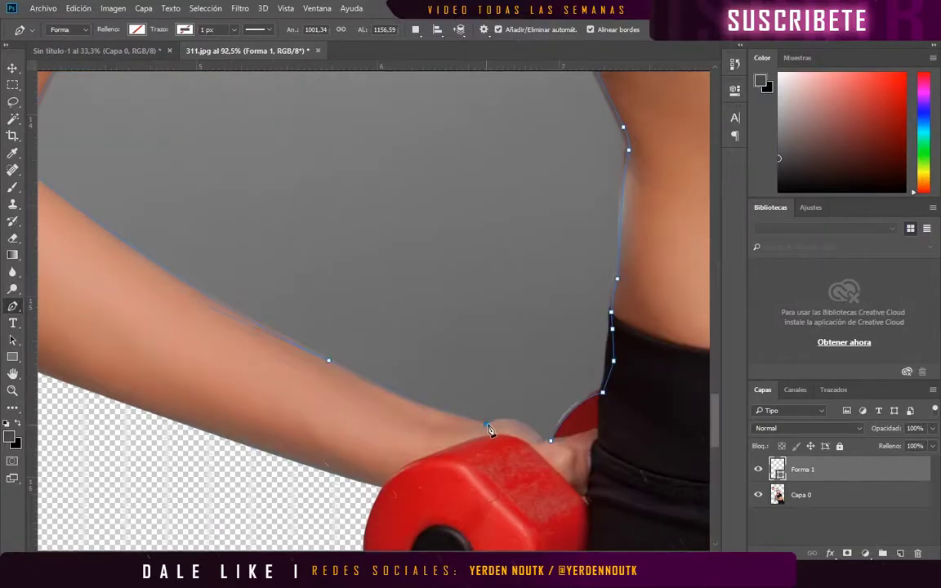
{"action": "key", "text": "ctrl+Return"}
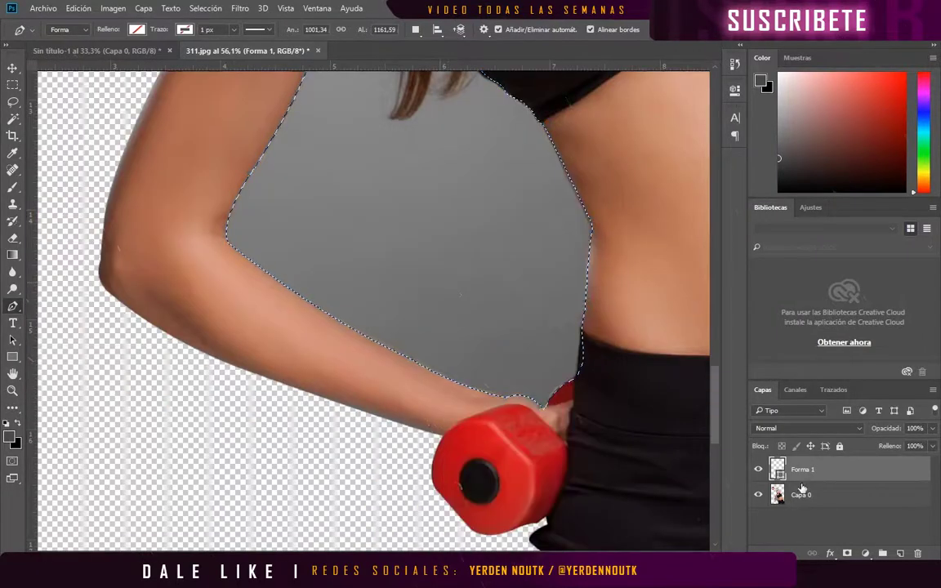
{"action": "key", "text": "ctrl+minus"}
Copy the whole cutout, paste it into Sin título-1 and group it as MODELO FIT
{"action": "key", "text": "ctrl+0"}
{"action": "key", "text": "ctrl+c"}
{"action": "key", "text": "ctrl+Tab"}
{"action": "key", "text": "ctrl+v"}
{"action": "key", "text": "Return"}
{"action": "key", "text": "ctrl+g"}
Colour-label the MODELO FIT group and scale the model down to fit the canvas
{"action": "right_click", "coordinate": [809, 464]}
{"action": "left_click", "coordinate": [820, 435]}
{"action": "left_click", "coordinate": [816, 482]}
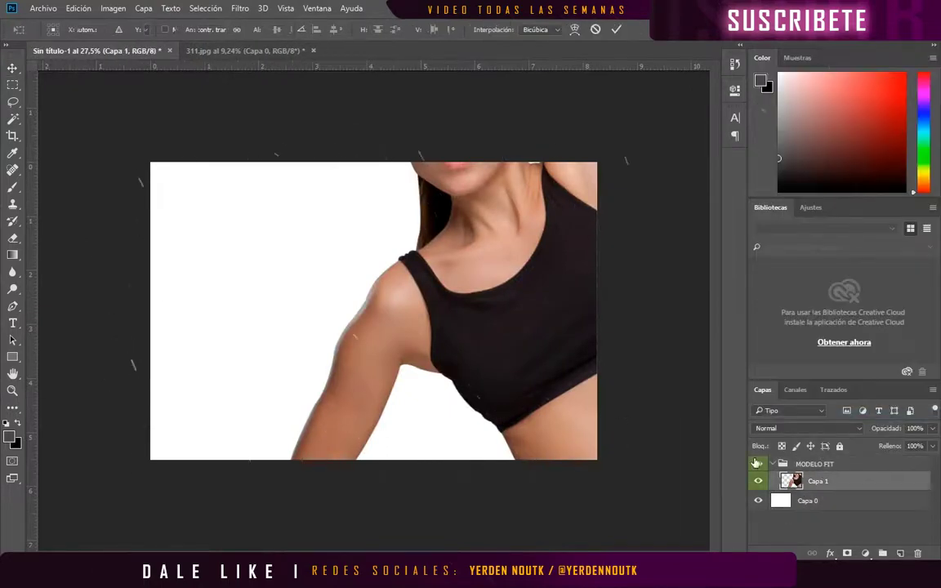
{"action": "key", "text": "ctrl+t"}
{"action": "key", "text": "ctrl+minus"}
{"action": "left_click_drag", "start_coordinate": [553, 115], "coordinate": [456, 300]}
{"action": "key", "text": "ctrl+z"}
{"action": "key", "text": "Return"}
Draw a yellow-filled rectangle covering the canvas in the FONDO TOTAL group
{"action": "left_click", "coordinate": [772, 464]}
{"action": "left_click", "coordinate": [801, 482]}
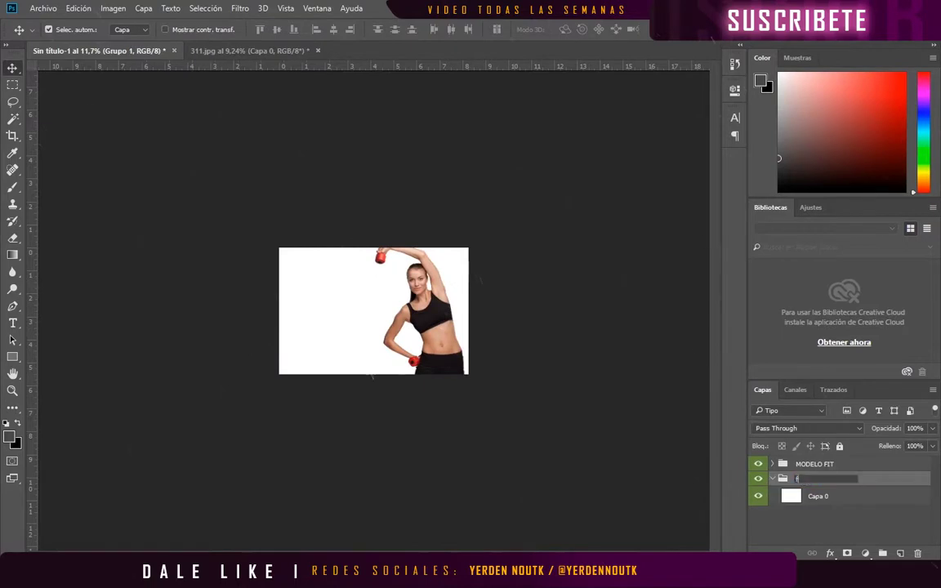
{"action": "left_click", "coordinate": [817, 496]}
{"action": "key", "text": "u"}
{"action": "left_click", "coordinate": [137, 30]}
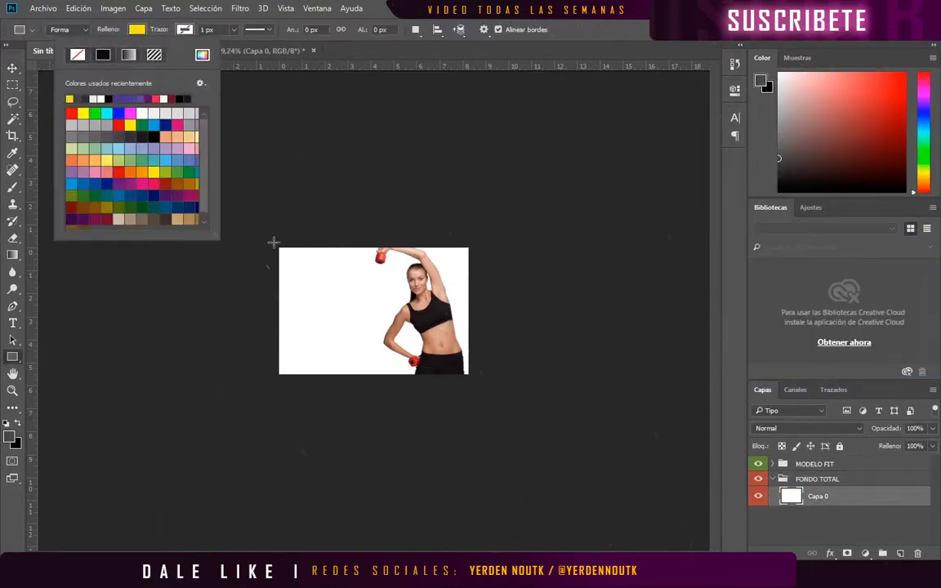
{"action": "left_click_drag", "start_coordinate": [272, 241], "coordinate": [476, 381]}
Switch the background rectangle's fill from solid yellow to a gradient
{"action": "left_click", "coordinate": [697, 85]}
{"action": "key", "text": "ctrl+0"}
{"action": "left_click", "coordinate": [136, 29]}
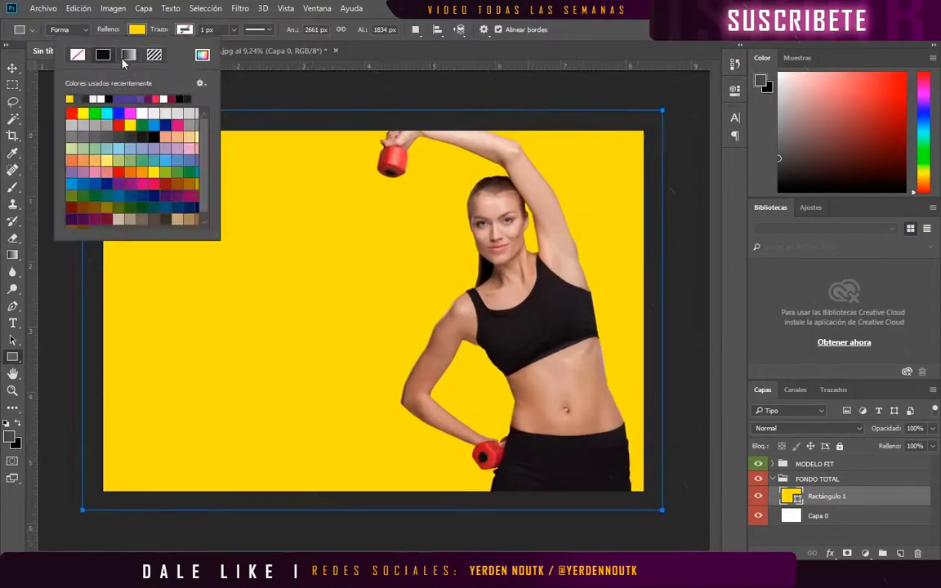
Fill the background rectangle with an orange-yellow gradient, yellow at top and orange below
{"action": "left_click", "coordinate": [109, 51]}
{"action": "left_click_drag", "start_coordinate": [137, 190], "coordinate": [204, 190]}
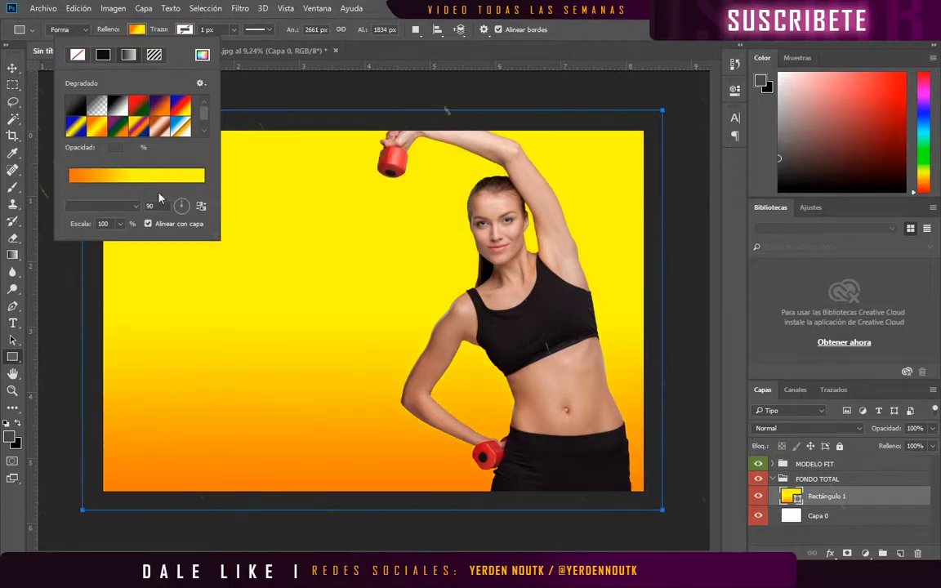
{"action": "key", "text": "Return"}
Draw a purple rectangle over the upper canvas and warp its bottom edge into a wave
{"action": "key", "text": "ctrl+shift+alt+n"}
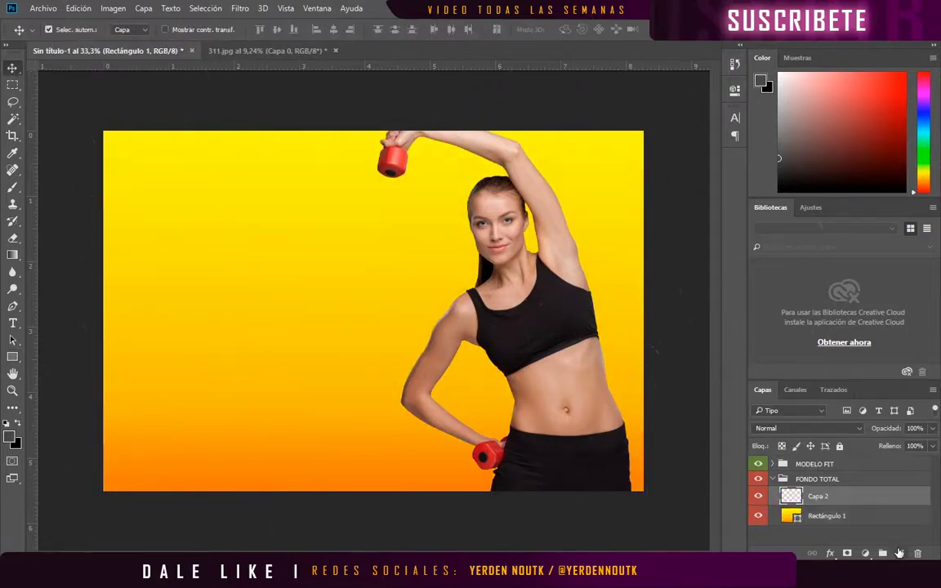
{"action": "left_click_drag", "start_coordinate": [88, 127], "coordinate": [671, 394]}
{"action": "left_click", "coordinate": [136, 29]}
{"action": "left_click", "coordinate": [163, 159]}
{"action": "key", "text": "ctrl+t"}
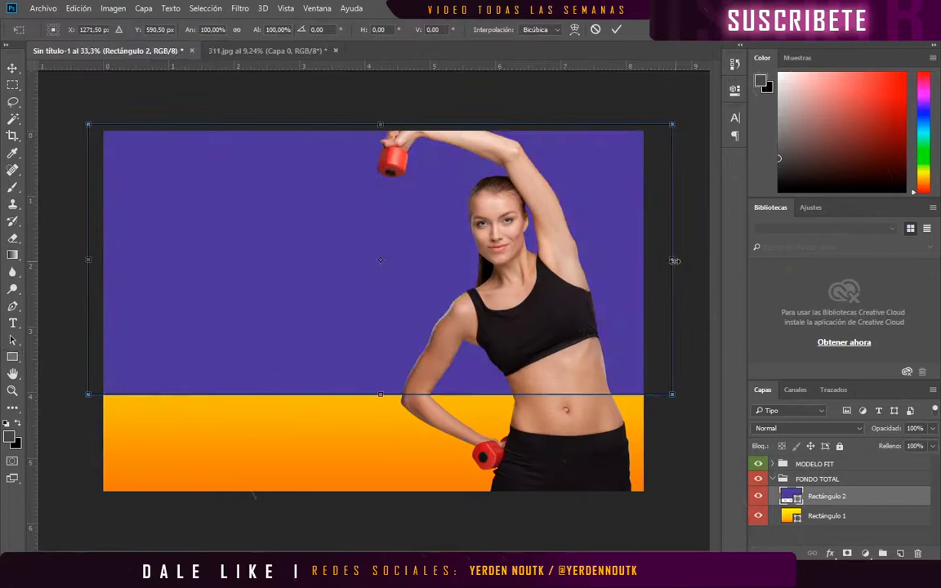
{"action": "mouse_move", "coordinate": [283, 395]}
{"action": "left_mouse_down"}
{"action": "mouse_move", "coordinate": [231, 498]}
{"action": "mouse_move", "coordinate": [231, 549]}
{"action": "mouse_move", "coordinate": [237, 521]}
{"action": "left_mouse_up"}
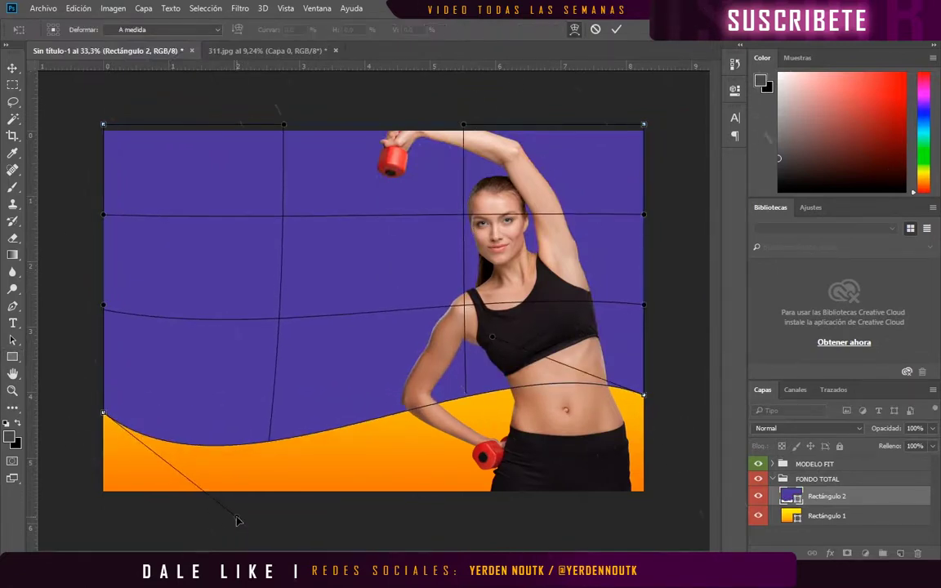
{"action": "key", "text": "Return"}
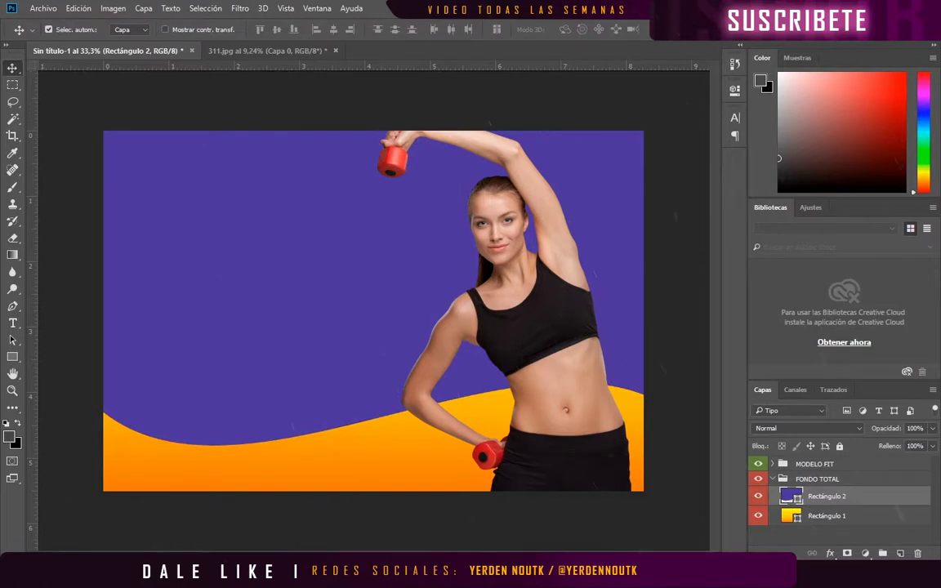
Raise the contrast of the model copy layer Capa 1 copia with Brightness/Contrast
{"action": "left_click", "coordinate": [773, 479]}
{"action": "left_click", "coordinate": [772, 464]}
{"action": "left_click", "coordinate": [817, 501]}
{"action": "left_click", "coordinate": [113, 8]}
{"action": "left_click", "coordinate": [277, 122]}
{"action": "left_click", "coordinate": [817, 137]}
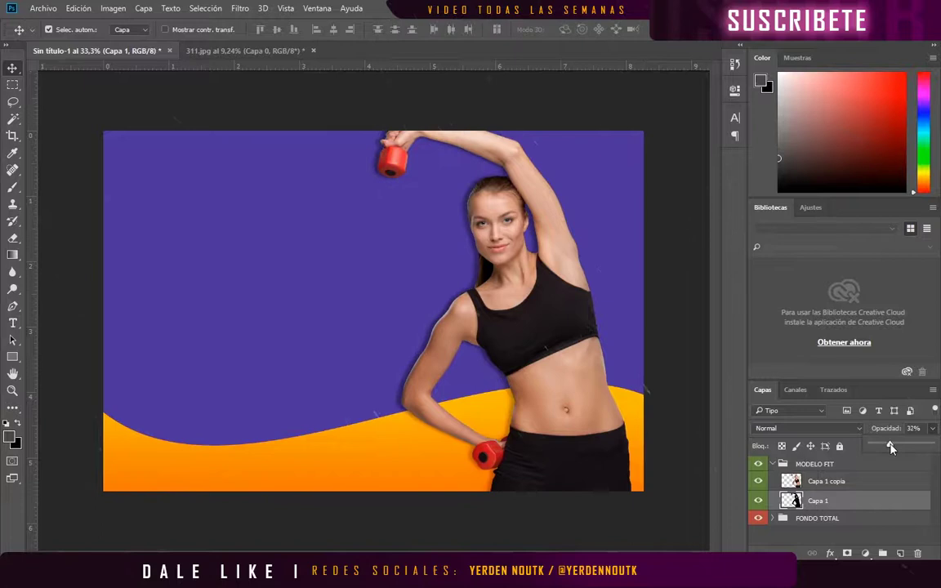
{"action": "left_click", "coordinate": [825, 481]}
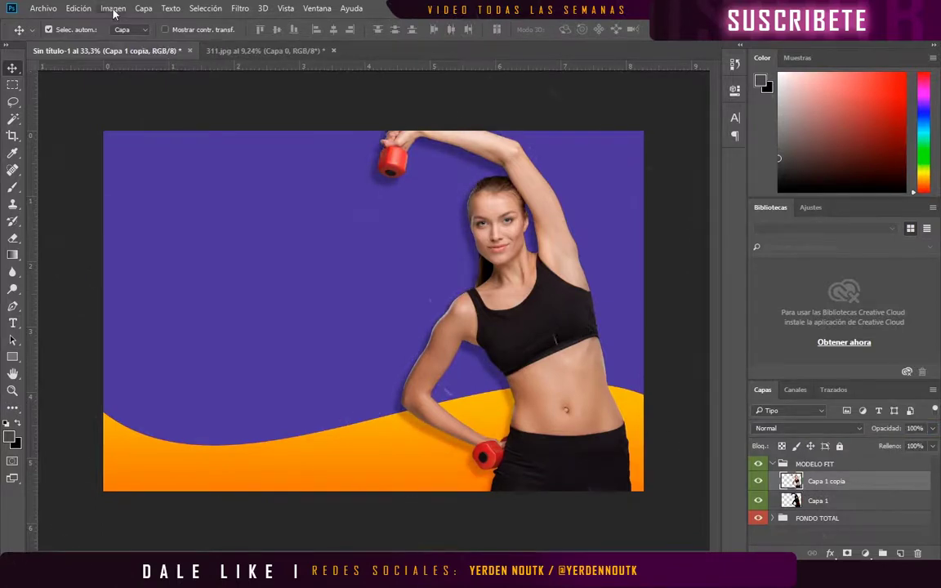
{"action": "left_click", "coordinate": [112, 8]}
{"action": "left_click", "coordinate": [278, 55]}
{"action": "mouse_move", "coordinate": [256, 243]}
{"action": "left_mouse_down"}
{"action": "mouse_move", "coordinate": [292, 242]}
{"action": "mouse_move", "coordinate": [274, 217]}
{"action": "left_mouse_up"}
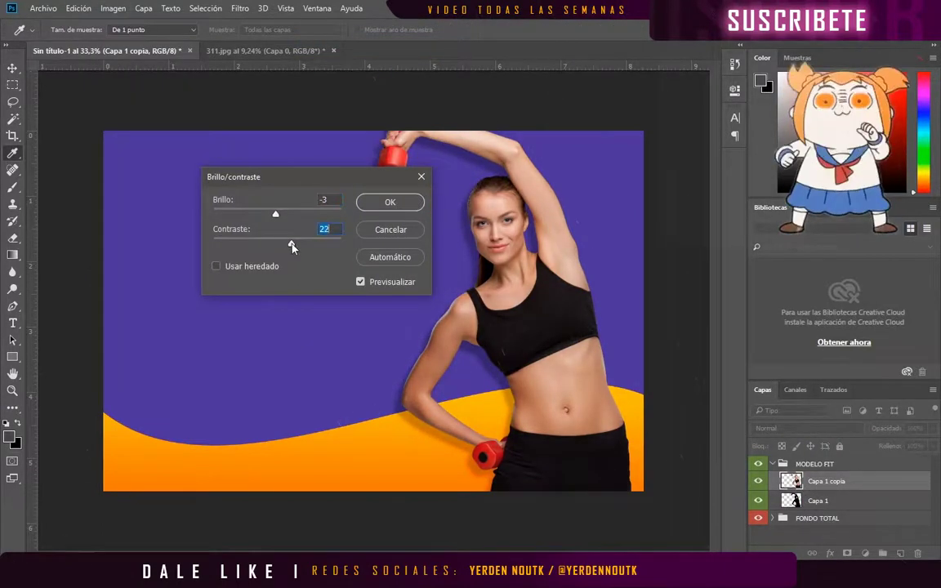
{"action": "left_click", "coordinate": [392, 200]}
Set up a soft Eraser brush at size 22 and 30% strength
{"action": "scroll", "coordinate": [447, 359], "scroll_direction": "up", "scroll_amount": 5}
{"action": "key", "text": "e"}
{"action": "right_click", "coordinate": [510, 263]}
{"action": "key", "text": "Escape"}
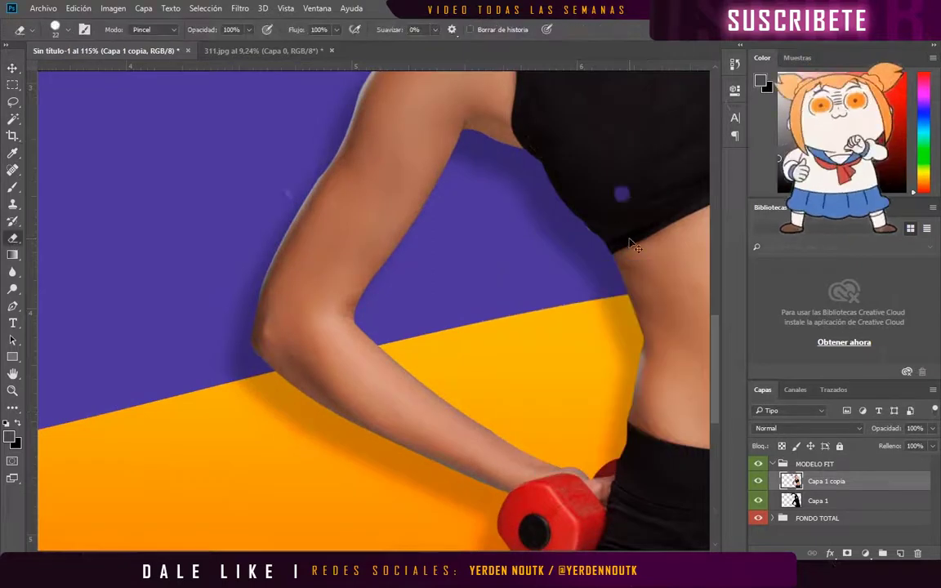
{"action": "scroll", "coordinate": [195, 225], "scroll_direction": "up", "scroll_amount": 3}
{"action": "scroll", "coordinate": [378, 195], "scroll_direction": "down", "scroll_amount": 5}
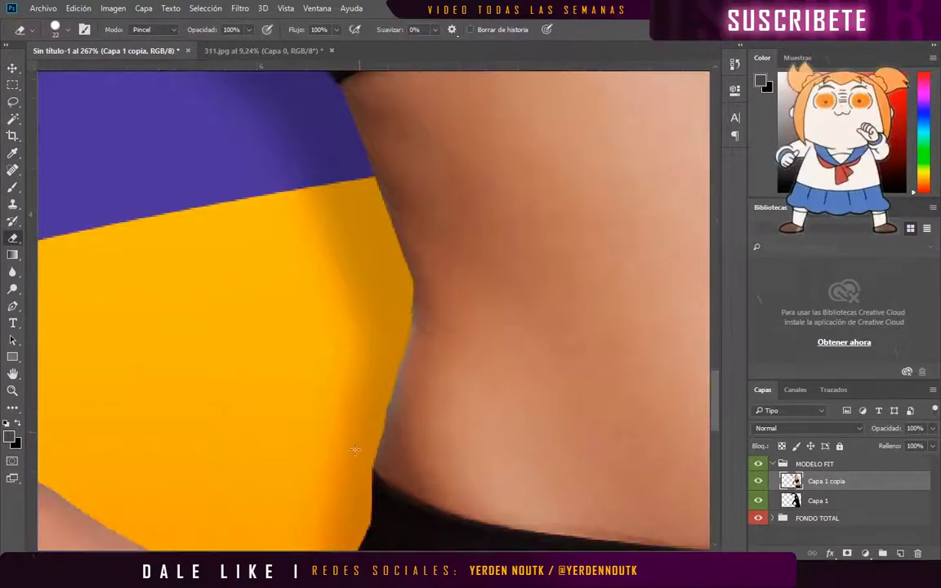
{"action": "scroll", "coordinate": [364, 381], "scroll_direction": "down", "scroll_amount": 4}
{"action": "scroll", "coordinate": [404, 315], "scroll_direction": "up", "scroll_amount": 5}
{"action": "right_click", "coordinate": [359, 331]}
{"action": "key", "text": "Escape"}
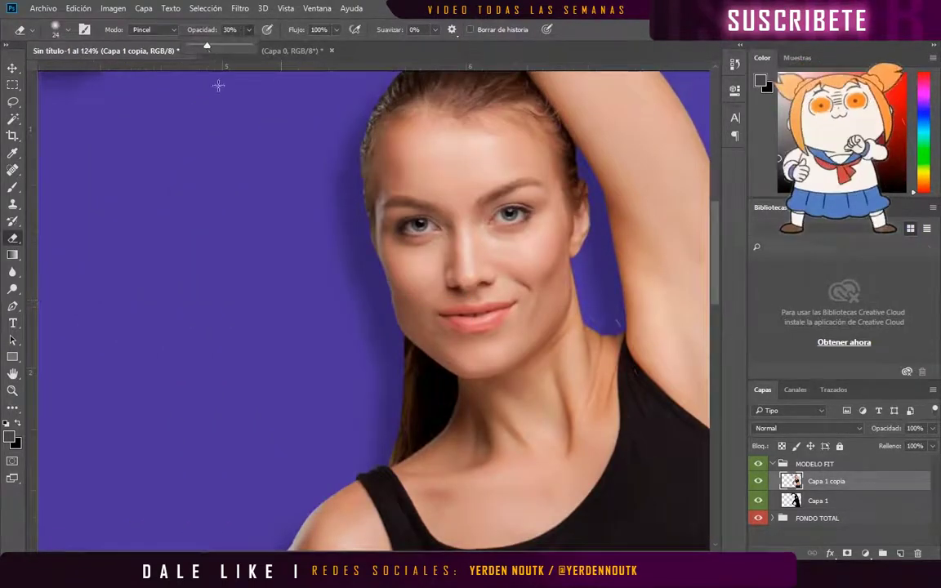
Zoom in and soften the hard cutout edges around the model's chin, neck and hairline
{"action": "scroll", "coordinate": [395, 323], "scroll_direction": "up", "scroll_amount": 5}
{"action": "key", "text": "3"}
{"action": "scroll", "coordinate": [411, 285], "scroll_direction": "down", "scroll_amount": 3}
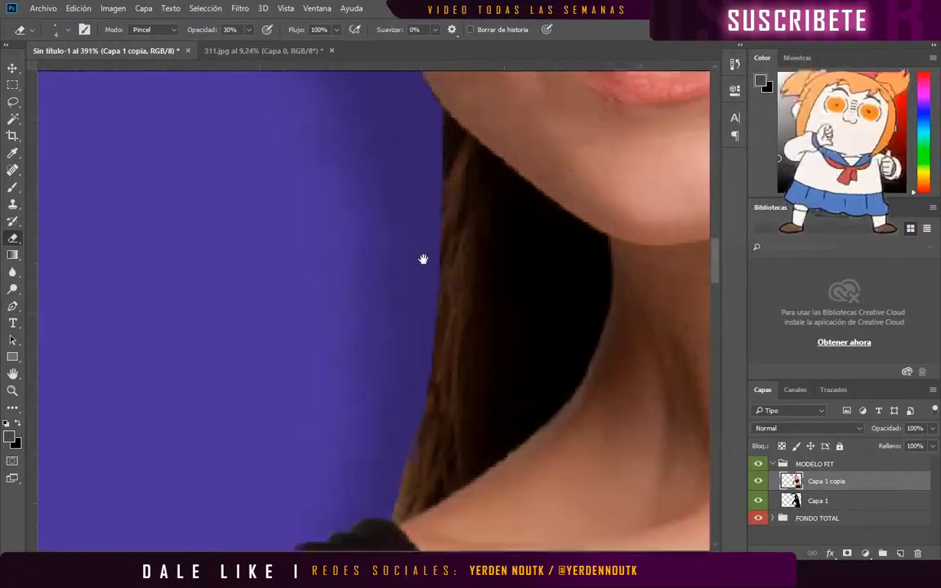
{"action": "scroll", "coordinate": [419, 258], "scroll_direction": "down", "scroll_amount": 3}
{"action": "scroll", "coordinate": [433, 252], "scroll_direction": "up", "scroll_amount": 3}
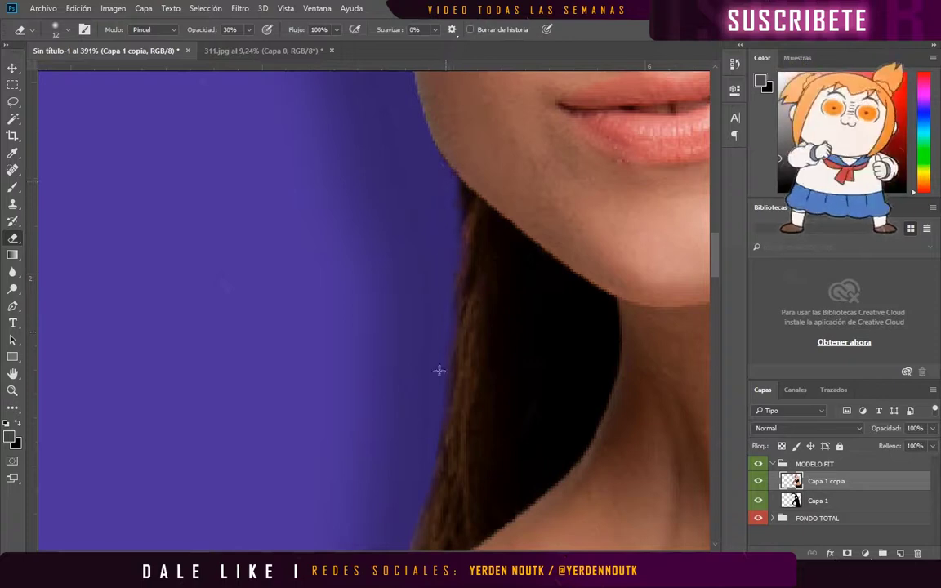
{"action": "scroll", "coordinate": [439, 372], "scroll_direction": "down", "scroll_amount": 4}
{"action": "scroll", "coordinate": [412, 361], "scroll_direction": "up", "scroll_amount": 2}
{"action": "scroll", "coordinate": [545, 368], "scroll_direction": "up", "scroll_amount": 2}
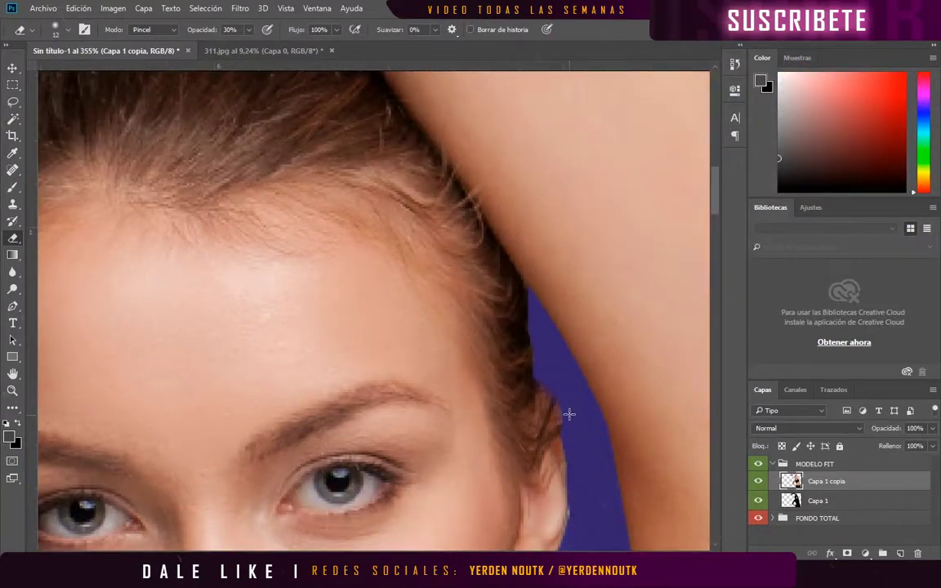
{"action": "scroll", "coordinate": [506, 351], "scroll_direction": "up", "scroll_amount": 3}
{"action": "scroll", "coordinate": [352, 166], "scroll_direction": "down", "scroll_amount": 1}
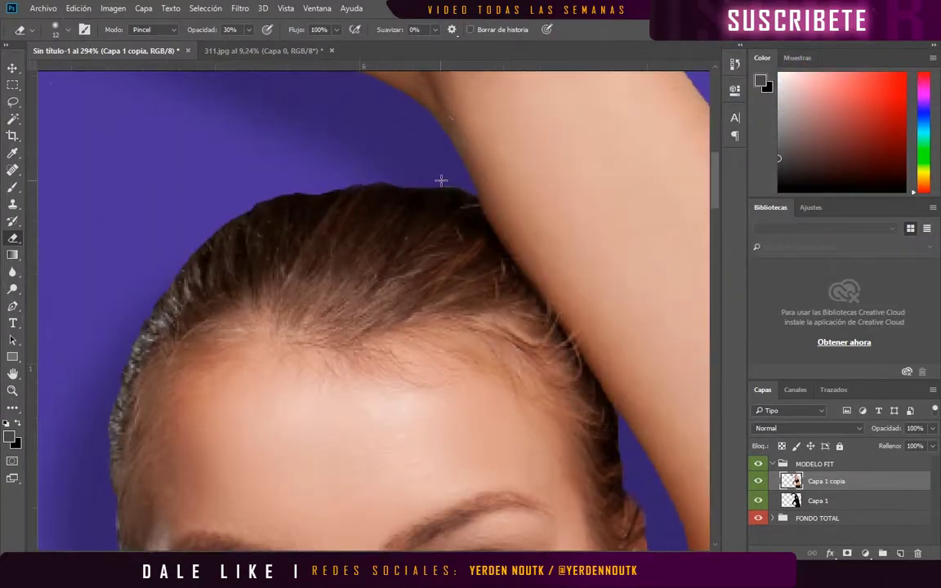
{"action": "key", "text": "ctrl+0"}
Draw a purple rounded rectangle and move it into the orange area at the bottom
{"action": "key", "text": "v"}
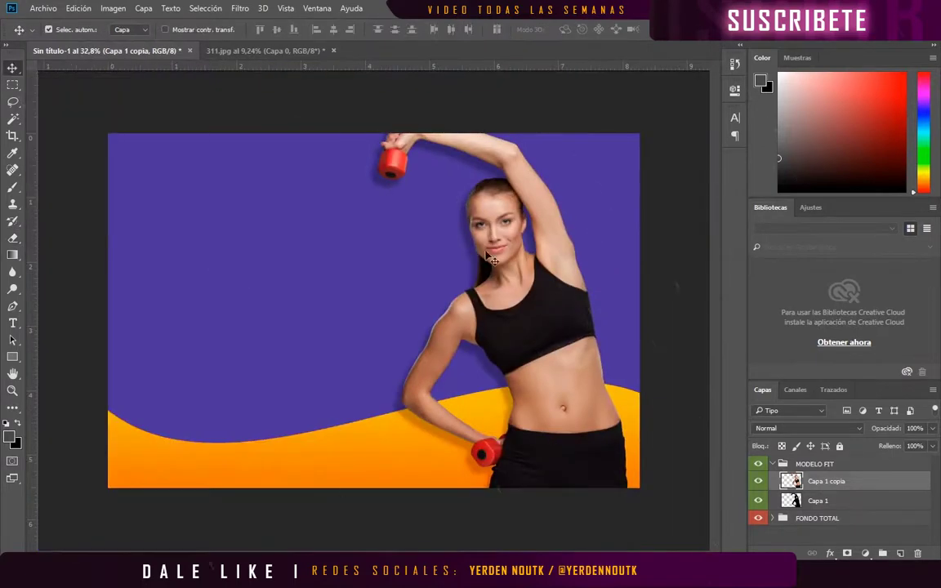
{"action": "left_click", "coordinate": [772, 464]}
{"action": "left_click", "coordinate": [810, 480]}
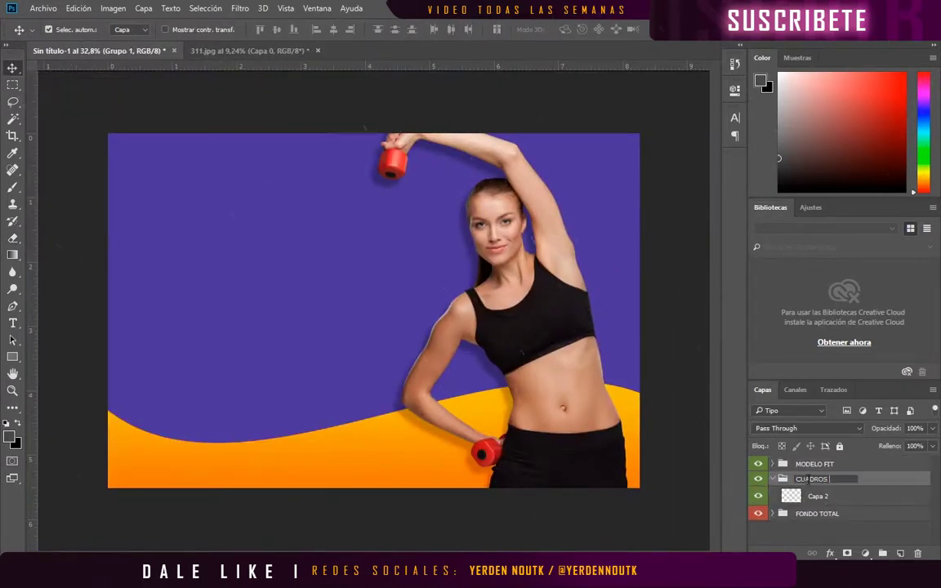
{"action": "left_click", "coordinate": [817, 496]}
{"action": "right_click", "coordinate": [12, 357]}
{"action": "left_click", "coordinate": [74, 370]}
{"action": "left_click_drag", "start_coordinate": [226, 346], "coordinate": [339, 377]}
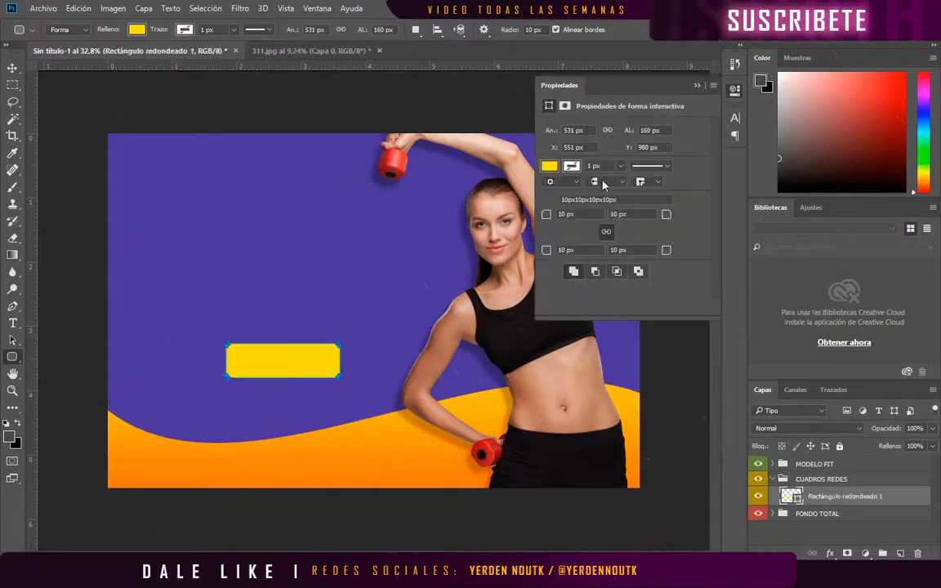
{"action": "left_click", "coordinate": [549, 166]}
{"action": "left_click", "coordinate": [716, 88]}
{"action": "key", "text": "ctrl+t"}
{"action": "mouse_move", "coordinate": [283, 361]}
{"action": "left_mouse_down"}
{"action": "mouse_move", "coordinate": [312, 472]}
{"action": "mouse_move", "coordinate": [434, 477]}
{"action": "left_mouse_up"}
{"action": "key", "text": "Return"}
Duplicate the rounded rectangle beside the first and place the Instagram icon
{"action": "key", "text": "v"}
{"action": "left_click_drag", "start_coordinate": [364, 481], "coordinate": [341, 482]}
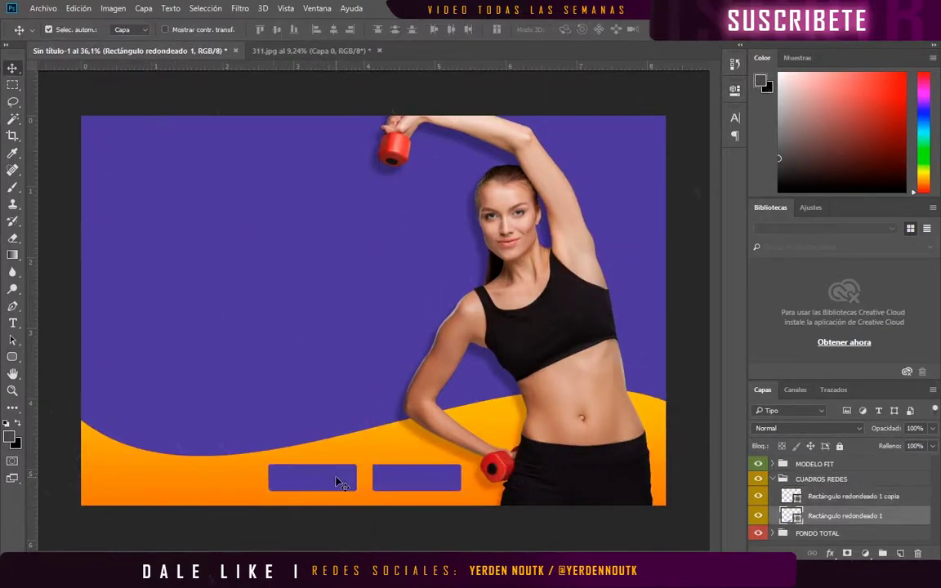
{"action": "left_click", "coordinate": [448, 482]}
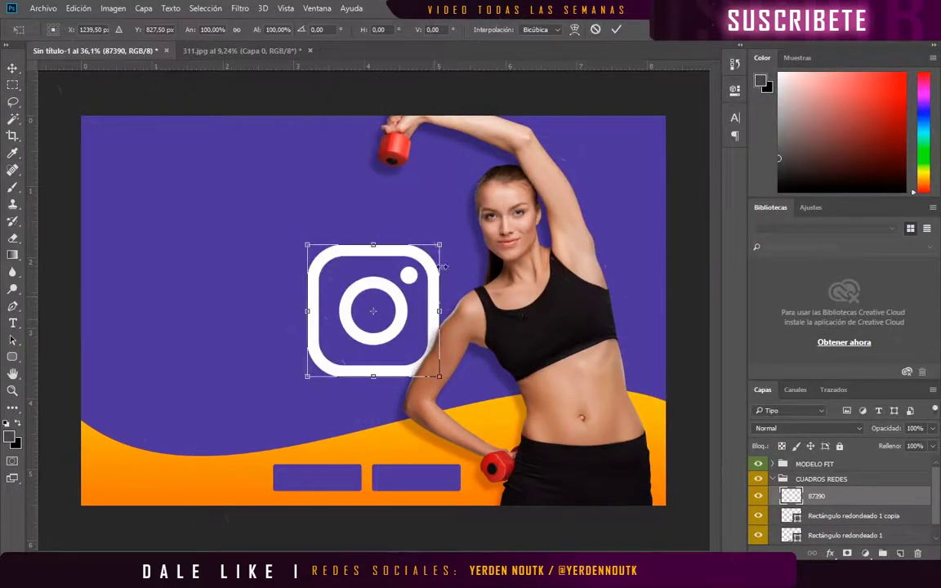
{"action": "key", "text": "Return"}
Add the text MUNDOFIT in the Closeness font with tightened letter spacing
{"action": "key", "text": "t"}
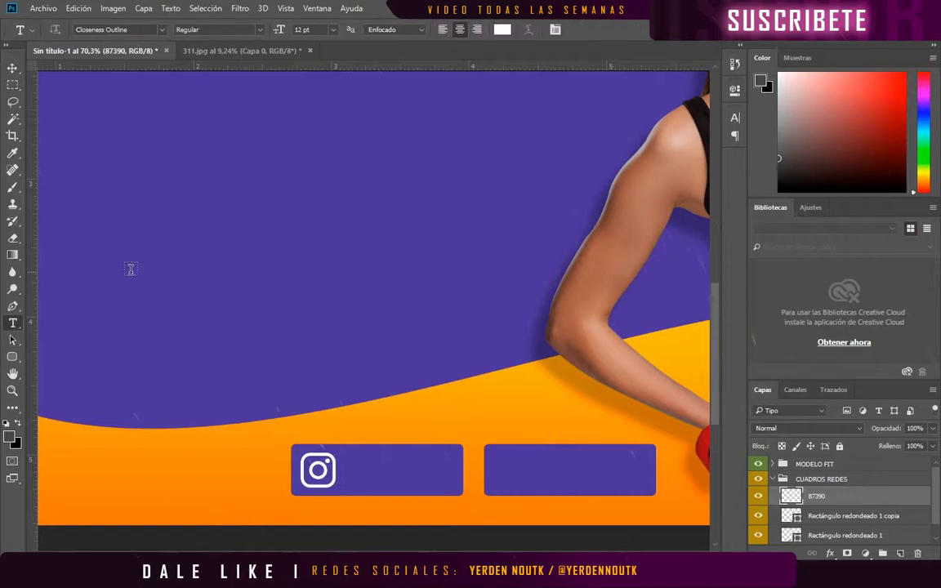
{"action": "left_click", "coordinate": [162, 30]}
{"action": "left_click", "coordinate": [166, 96]}
{"action": "type", "text": "MUNDOFIT"}
{"action": "key", "text": "ctrl+a"}
{"action": "left_click", "coordinate": [735, 117]}
{"action": "left_click", "coordinate": [713, 166]}
{"action": "left_click", "coordinate": [712, 272]}
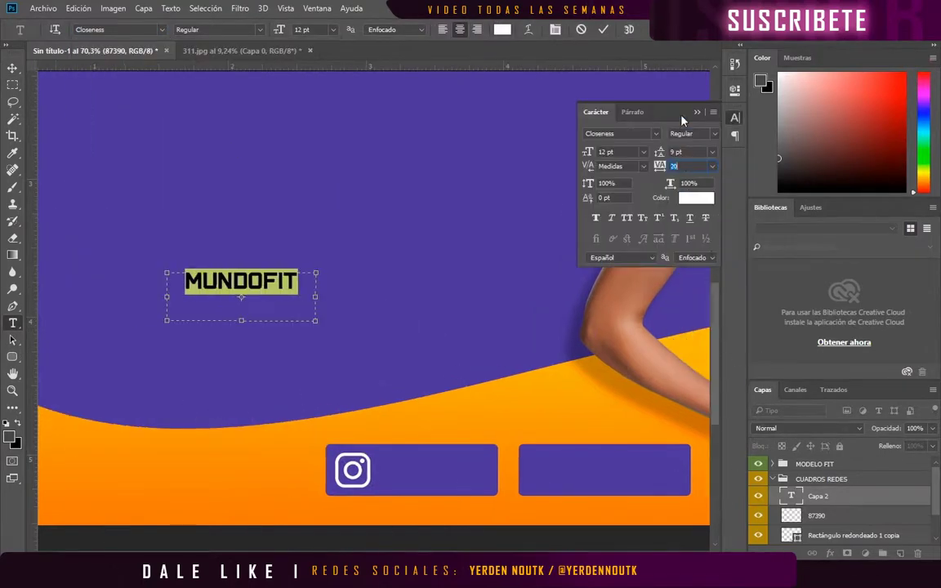
{"action": "key", "text": "Escape"}
Position MUNDOFIT on the Instagram button, copy it to the second button, and place the Facebook icon
{"action": "key", "text": "v"}
{"action": "mouse_move", "coordinate": [268, 285]}
{"action": "left_mouse_down"}
{"action": "mouse_move", "coordinate": [460, 477]}
{"action": "mouse_move", "coordinate": [662, 450]}
{"action": "left_mouse_up"}
{"action": "key", "text": "ctrl+0"}
{"action": "left_click", "coordinate": [79, 8]}
{"action": "left_click", "coordinate": [123, 248]}
{"action": "key", "text": "Return"}
Rasterize the Facebook icon, recolour it white, and shrink it onto the second button
{"action": "right_click", "coordinate": [838, 496]}
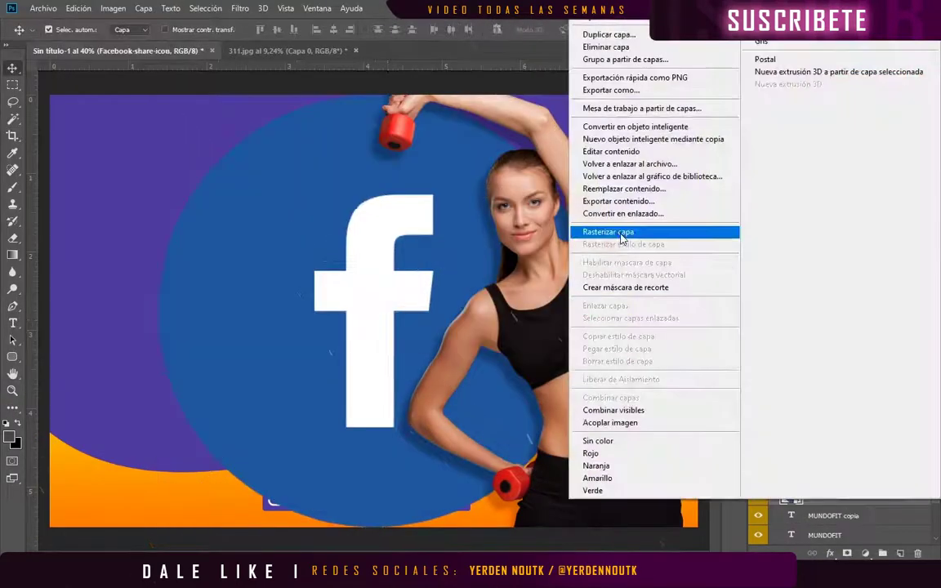
{"action": "left_click", "coordinate": [672, 231]}
{"action": "left_click", "coordinate": [281, 220]}
{"action": "key", "text": "ctrl+u"}
{"action": "left_click_drag", "start_coordinate": [656, 262], "coordinate": [780, 263]}
{"action": "key", "text": "Return"}
{"action": "key", "text": "ctrl+t"}
{"action": "left_click_drag", "start_coordinate": [572, 97], "coordinate": [372, 282]}
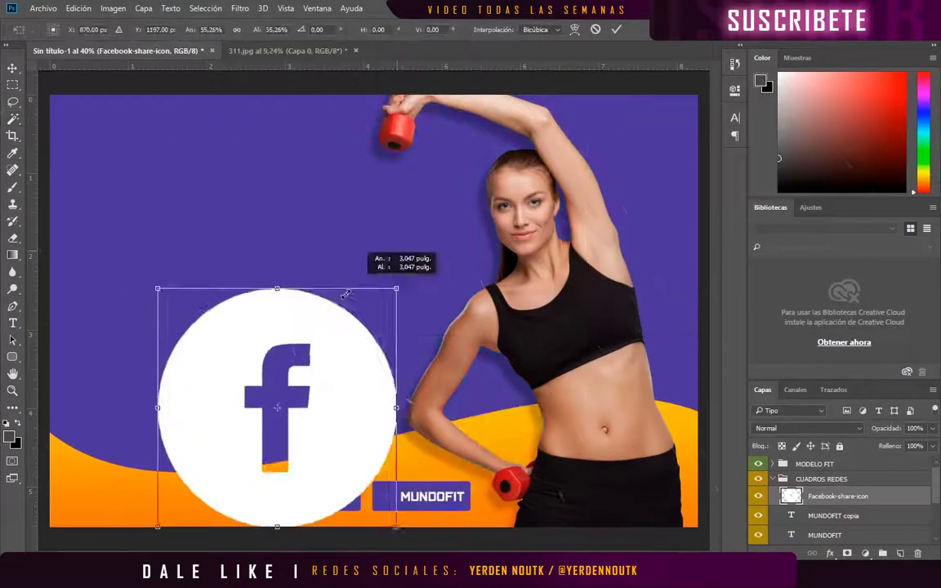
{"action": "scroll", "coordinate": [485, 496], "scroll_direction": "up", "scroll_amount": 5}
{"action": "left_click_drag", "start_coordinate": [389, 445], "coordinate": [343, 438]}
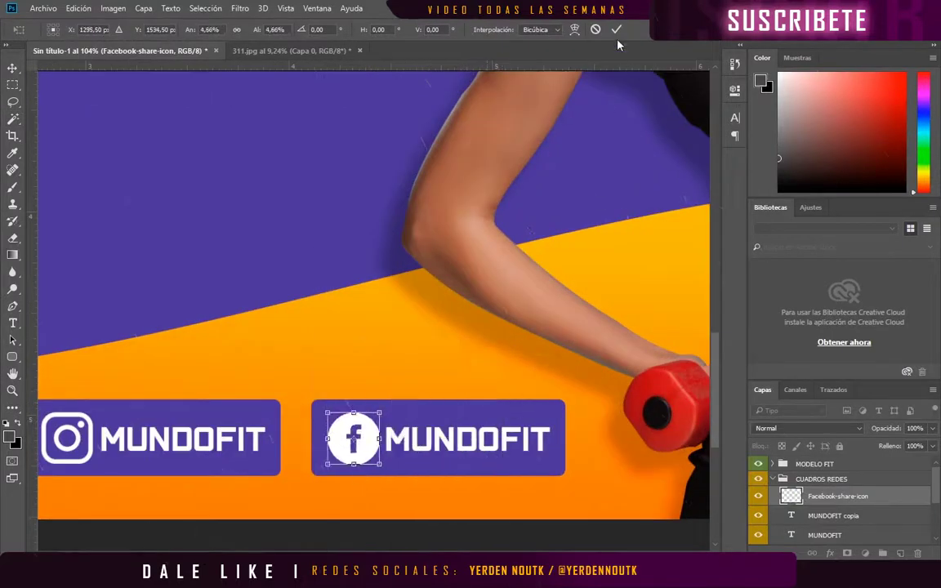
{"action": "key", "text": "Return"}
Apply a Bevel and Emboss style to the purple MUNDOFIT buttons
{"action": "double_click", "coordinate": [899, 535]}
{"action": "left_click", "coordinate": [481, 210]}
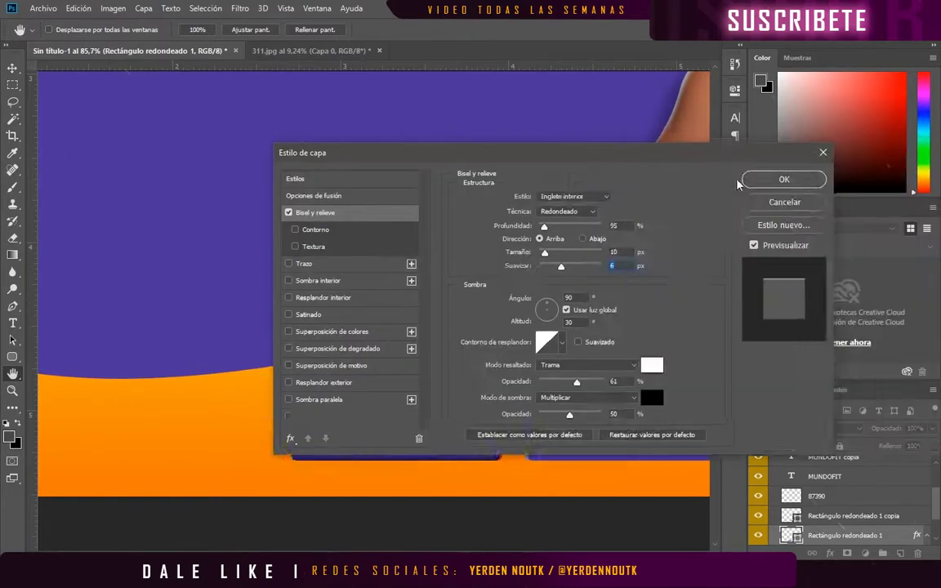
{"action": "left_click", "coordinate": [931, 175]}
{"action": "right_click", "coordinate": [849, 515]}
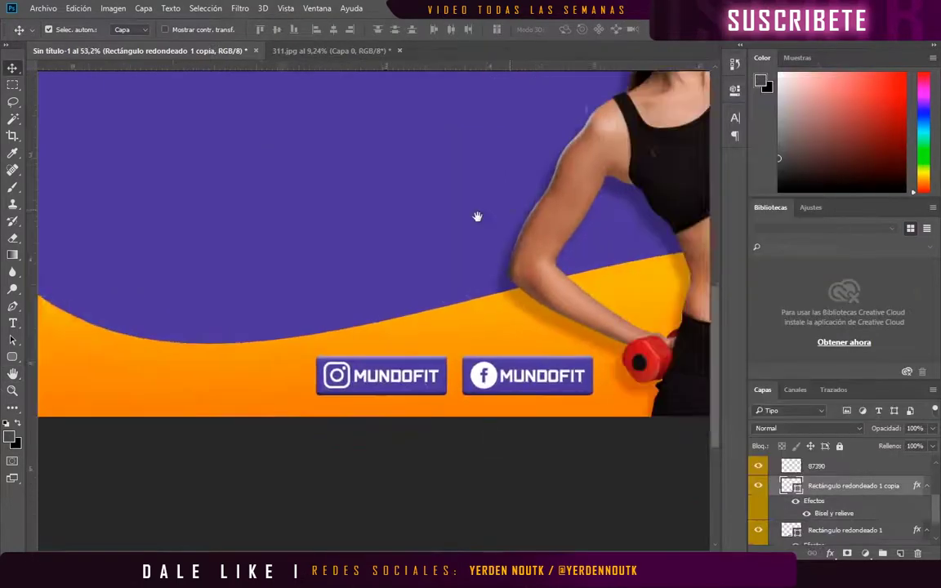
Save the flyer as VOLANTE EDIT.psd
{"action": "key", "text": "ctrl+s"}
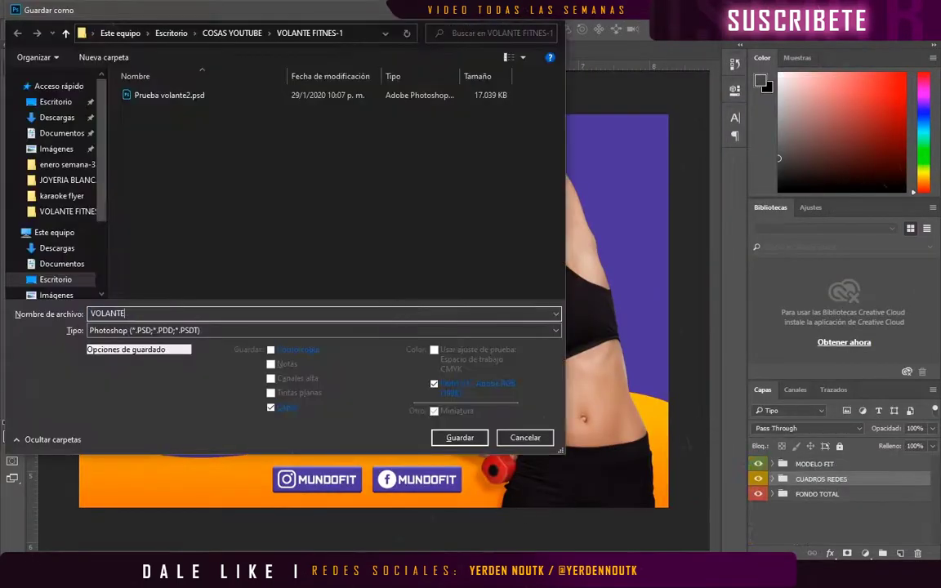
{"action": "type", "text": "EDIT"}
{"action": "key", "text": "Return"}
{"action": "key", "text": "Return"}
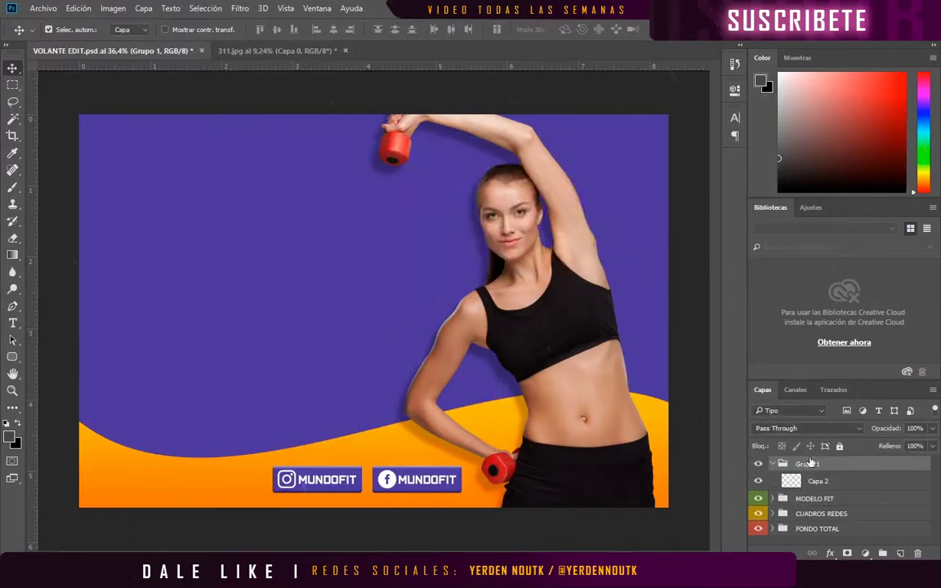
Label the PRECIO group blue and draw a rounded rectangle in the top-left corner
{"action": "right_click", "coordinate": [807, 466]}
{"action": "left_click", "coordinate": [804, 422]}
{"action": "left_click", "coordinate": [12, 357]}
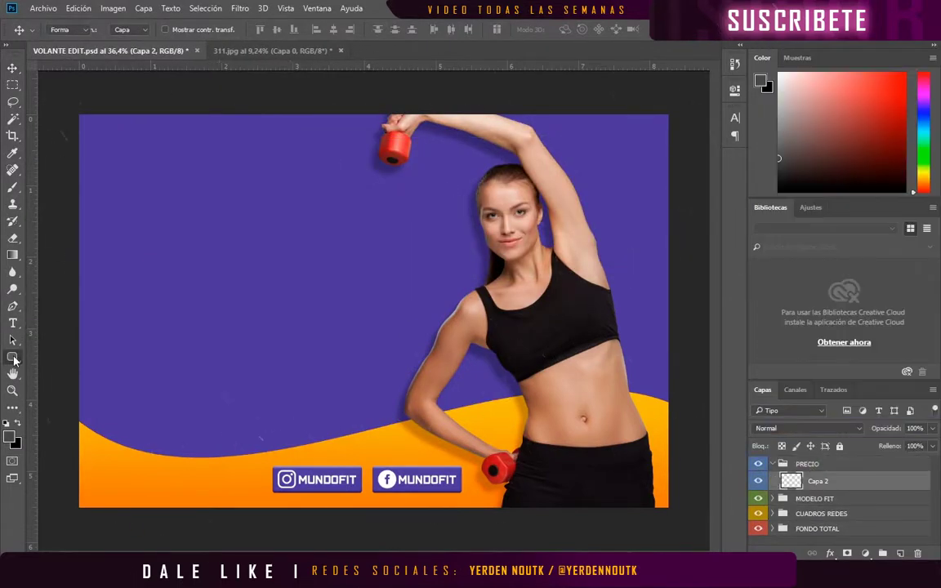
{"action": "left_click_drag", "start_coordinate": [116, 161], "coordinate": [218, 202]}
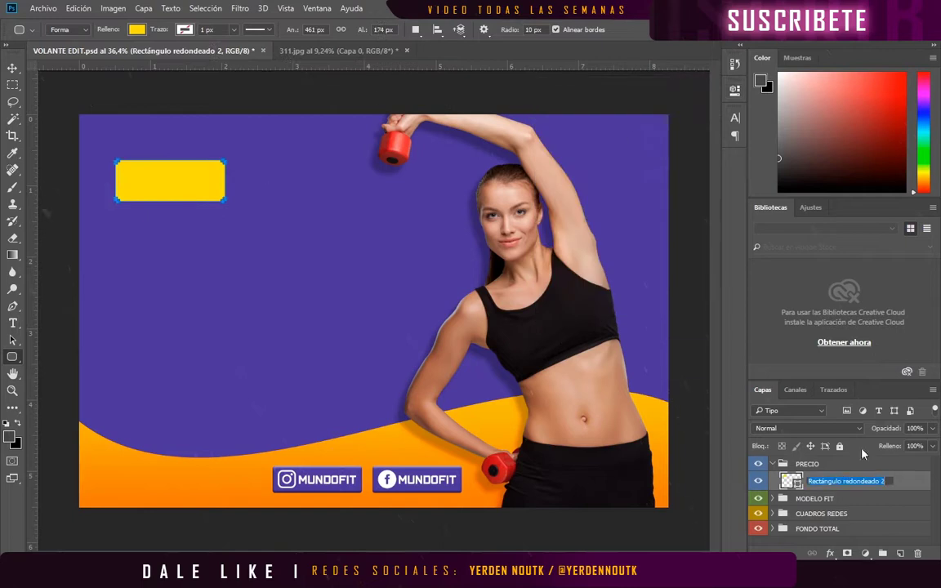
Give the price box a deep Bevel and Emboss plus an orange Gradient Overlay
{"action": "double_click", "coordinate": [882, 482]}
{"action": "left_click", "coordinate": [314, 212]}
{"action": "mouse_move", "coordinate": [544, 226]}
{"action": "left_mouse_down"}
{"action": "mouse_move", "coordinate": [582, 225]}
{"action": "mouse_move", "coordinate": [543, 252]}
{"action": "left_mouse_up"}
{"action": "left_click", "coordinate": [331, 348]}
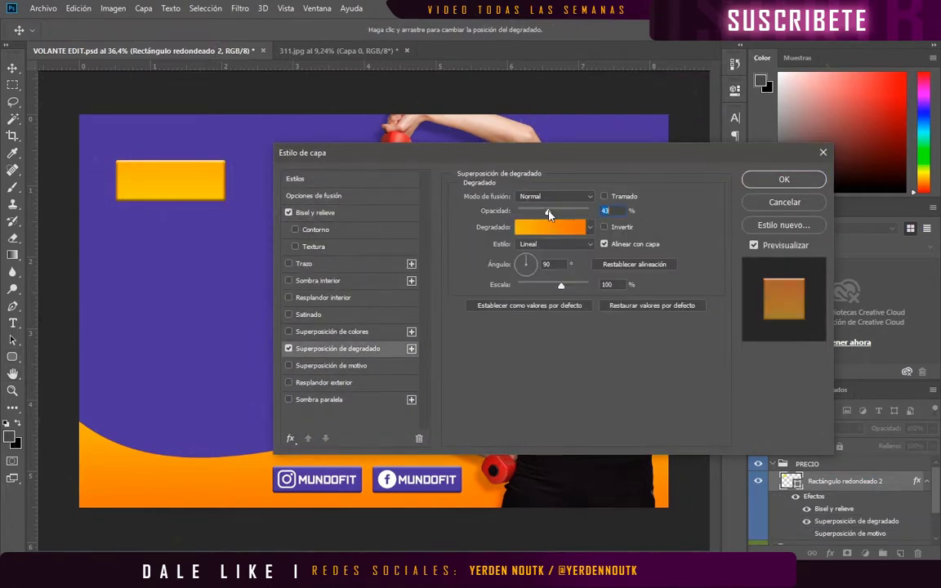
{"action": "left_click", "coordinate": [784, 179]}
Add $340 in Franklin Gothic Heavy and enlarge it onto the yellow box
{"action": "key", "text": "t"}
{"action": "left_click_drag", "start_coordinate": [154, 319], "coordinate": [252, 362]}
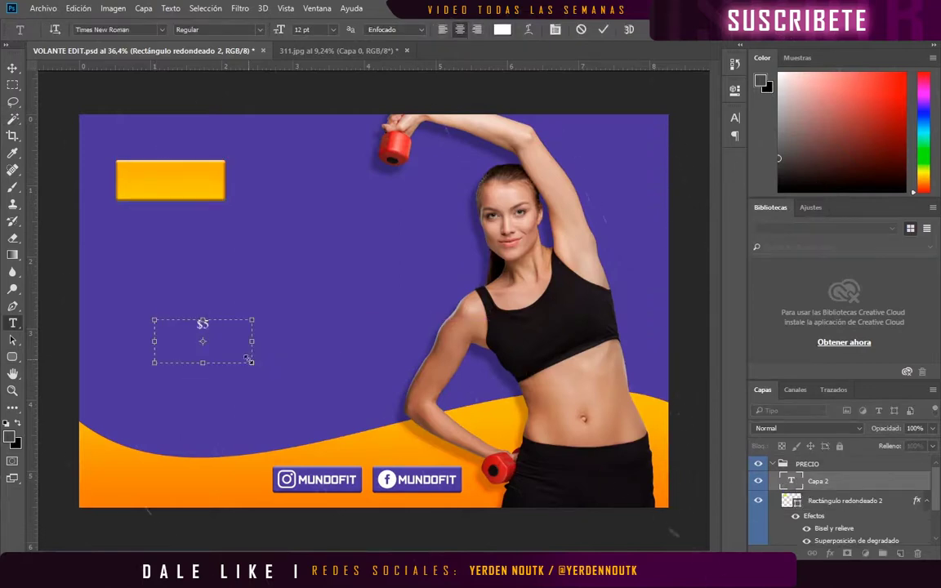
{"action": "type", "text": "340"}
{"action": "left_click", "coordinate": [160, 30]}
{"action": "left_click", "coordinate": [220, 113]}
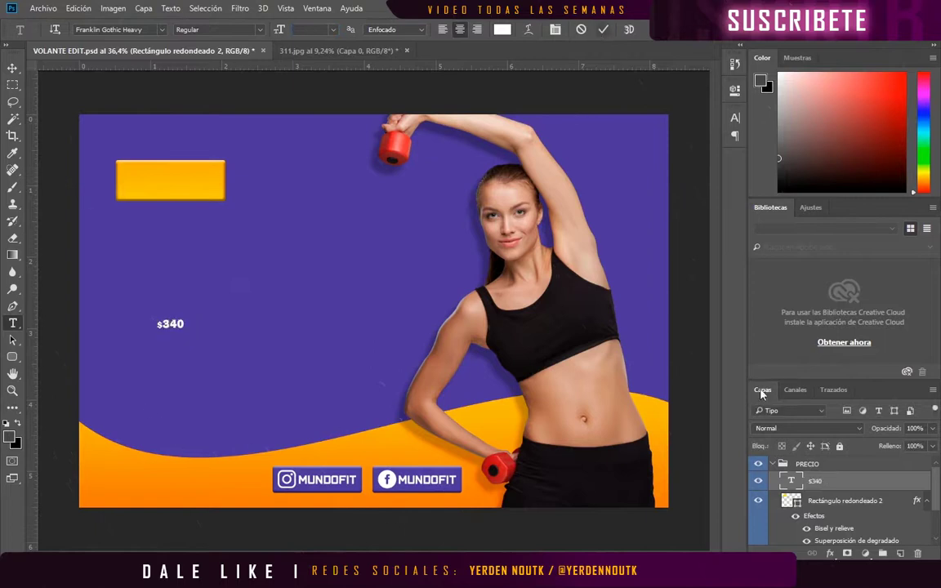
{"action": "key", "text": "ctrl+t"}
{"action": "left_click_drag", "start_coordinate": [206, 313], "coordinate": [172, 180]}
{"action": "left_click_drag", "start_coordinate": [208, 163], "coordinate": [229, 157]}
{"action": "key", "text": "Return"}
{"action": "left_click", "coordinate": [776, 428]}
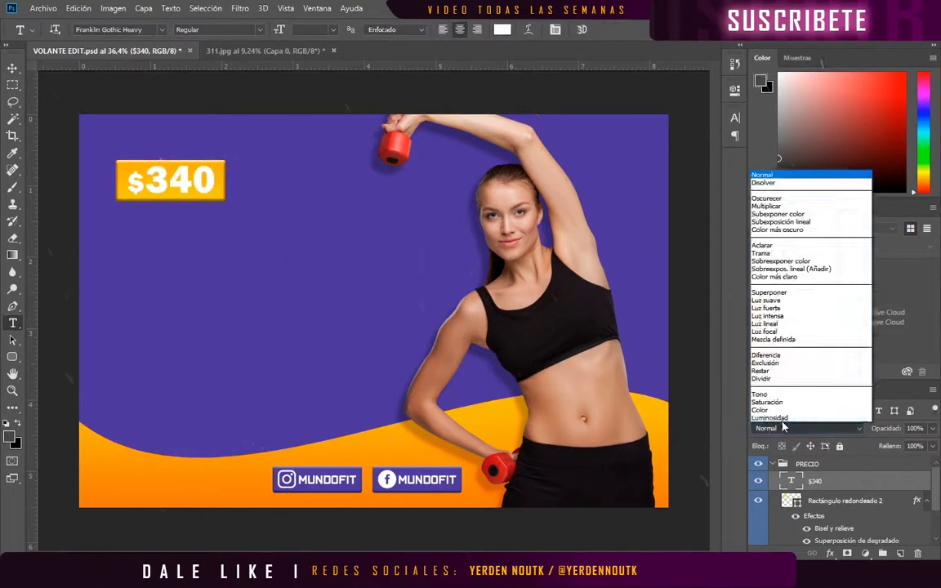
Colour the $340 text dark orange, hex b25000
{"action": "double_click", "coordinate": [791, 481]}
{"action": "left_click", "coordinate": [502, 30]}
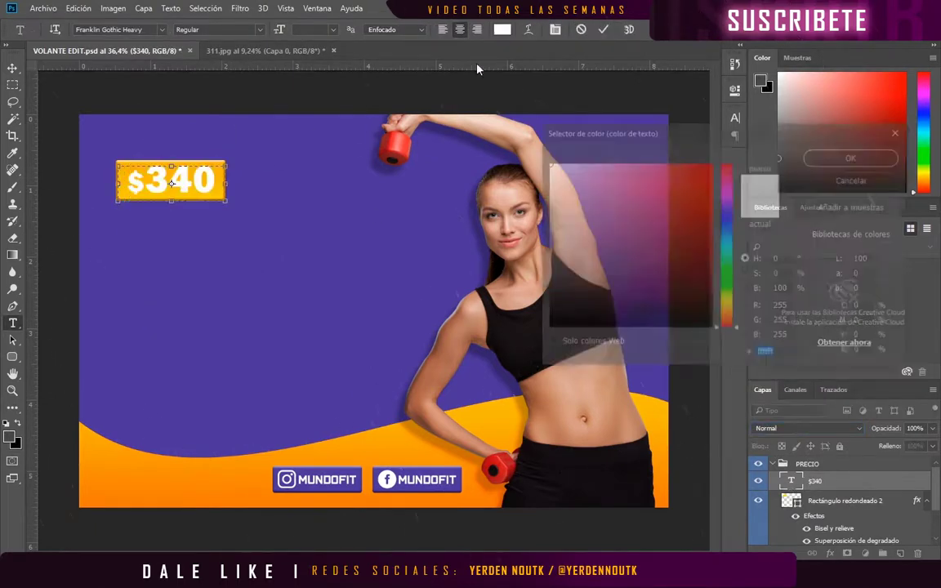
{"action": "type", "text": "a6500a"}
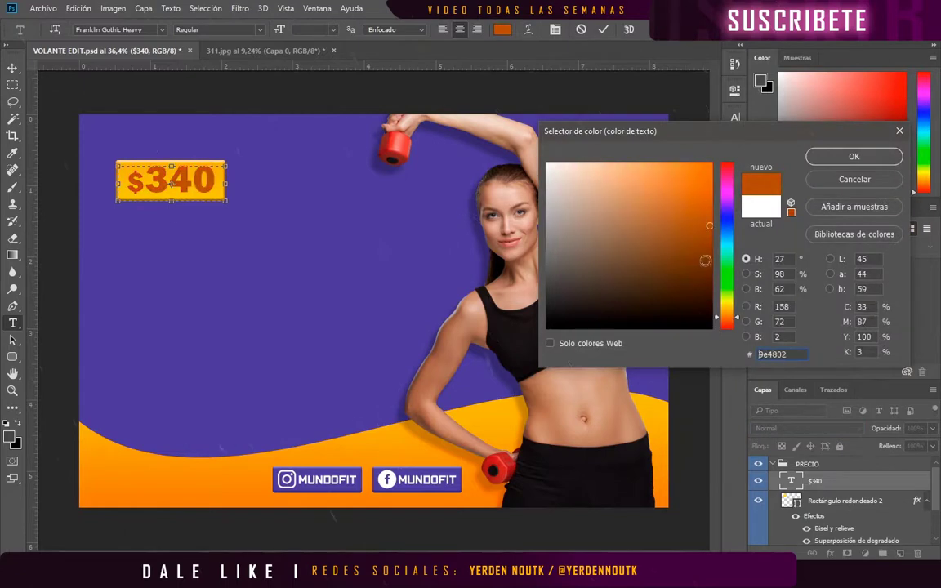
{"action": "type", "text": "9e3202"}
{"action": "type", "text": "b25000"}
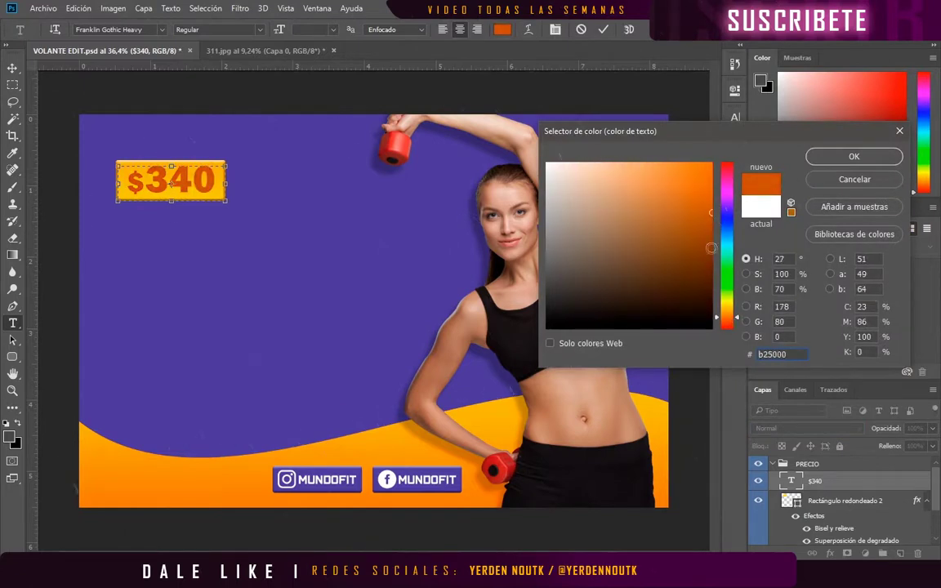
{"action": "key", "text": "Return"}
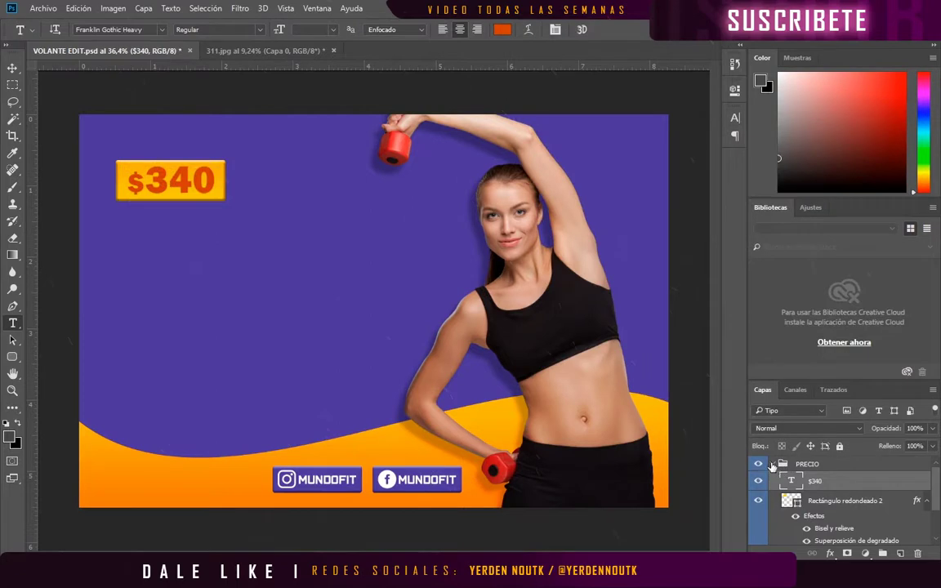
{"action": "key", "text": "ctrl+g"}
Name the new group and draw a no-fill, outline-only rounded rectangle beside the $340 price
{"action": "double_click", "coordinate": [808, 464]}
{"action": "right_click", "coordinate": [817, 482]}
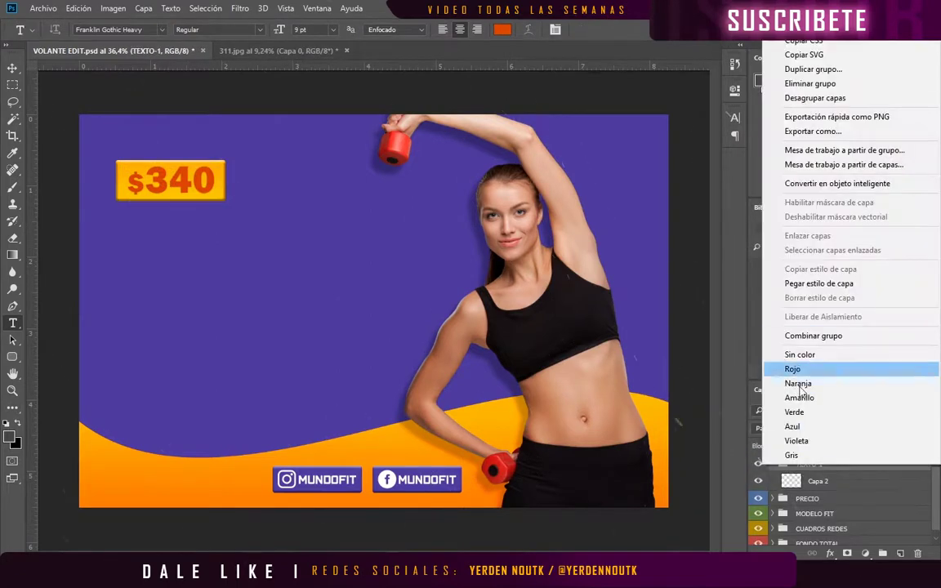
{"action": "key", "text": "Escape"}
{"action": "key", "text": "u"}
{"action": "left_click_drag", "start_coordinate": [238, 178], "coordinate": [297, 186]}
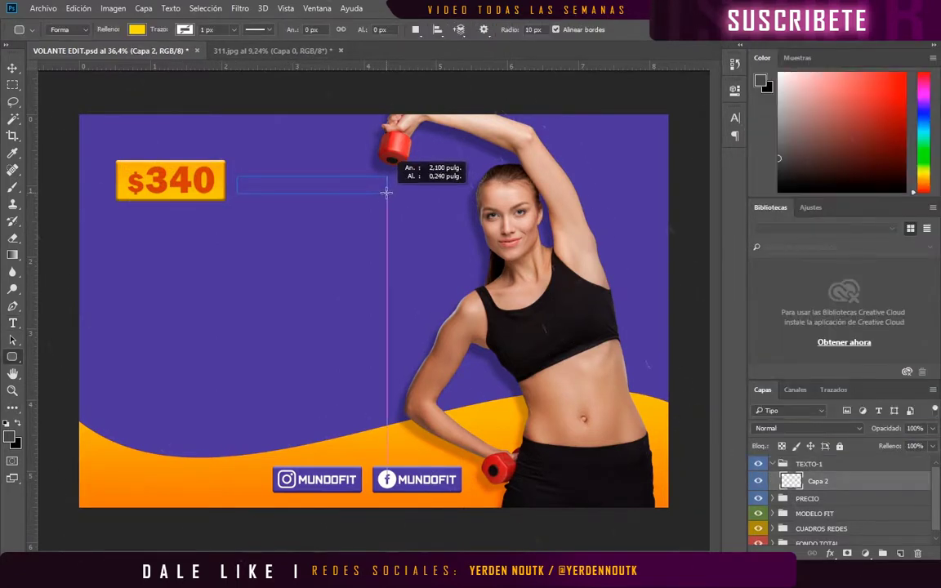
{"action": "left_click", "coordinate": [137, 29]}
{"action": "left_click", "coordinate": [125, 55]}
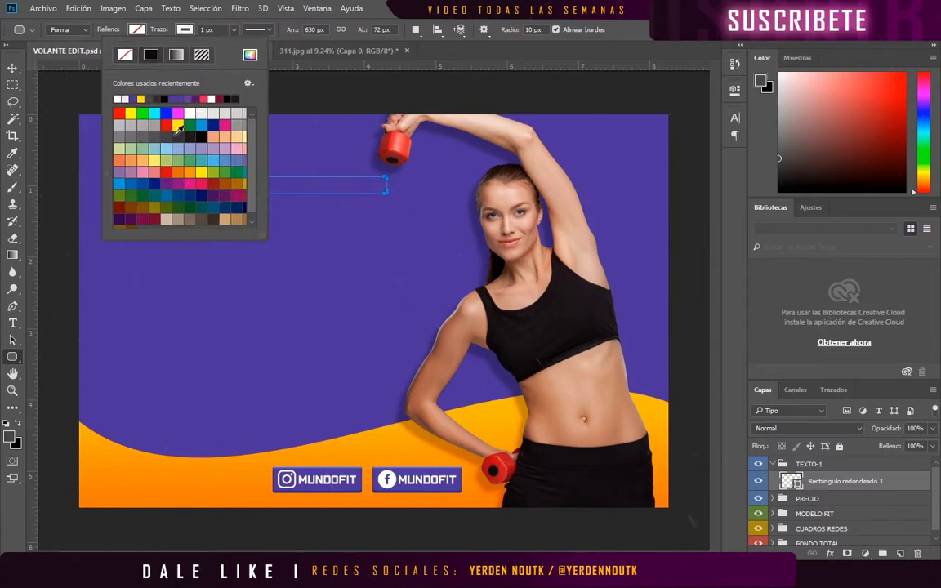
Duplicate the model layer and tilt the copy about 4.6 degrees
{"action": "left_click", "coordinate": [12, 67]}
{"action": "left_click", "coordinate": [597, 417]}
{"action": "key", "text": "ctrl+j"}
{"action": "key", "text": "ctrl+t"}
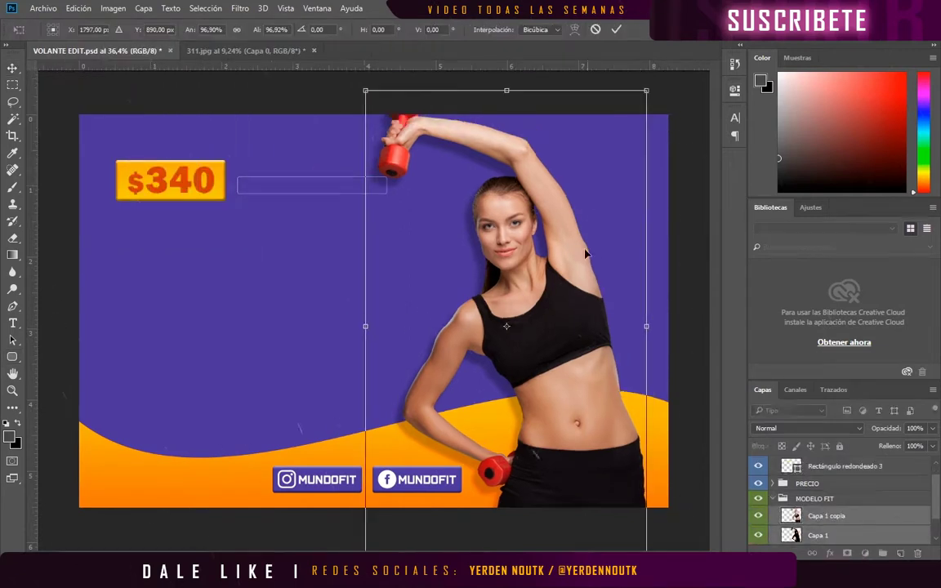
{"action": "left_click_drag", "start_coordinate": [585, 254], "coordinate": [541, 191]}
{"action": "left_click", "coordinate": [616, 29]}
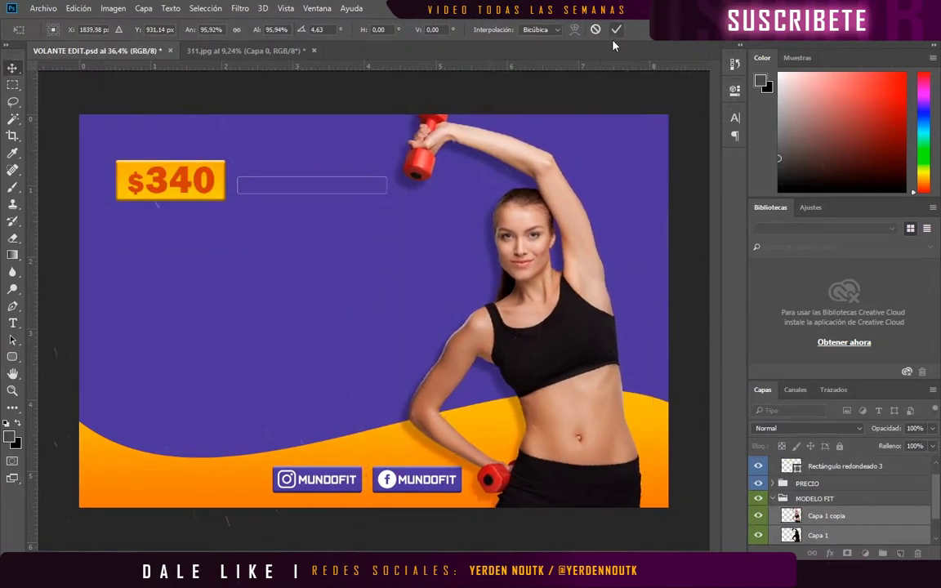
Reposition the outlined box beside the price and move the $340 badge up and left
{"action": "left_click", "coordinate": [845, 481]}
{"action": "key", "text": "ctrl+t"}
{"action": "left_click_drag", "start_coordinate": [366, 185], "coordinate": [367, 187]}
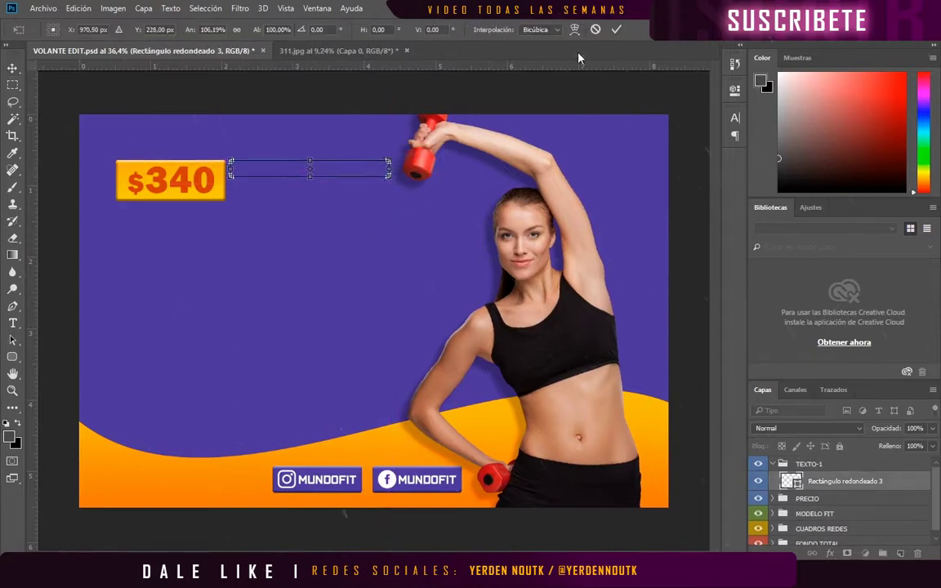
{"action": "key", "text": "Return"}
{"action": "left_click_drag", "start_coordinate": [172, 181], "coordinate": [164, 171]}
Add orange ENTRENA TU CUERPO text in the Closeness font below the price
{"action": "left_click", "coordinate": [845, 481]}
{"action": "left_click", "coordinate": [900, 553]}
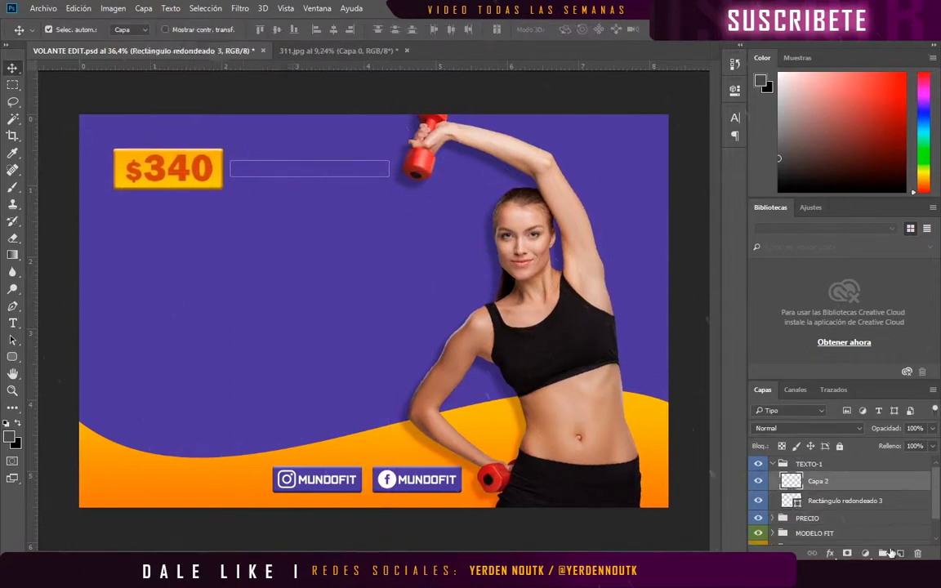
{"action": "key", "text": "t"}
{"action": "left_click_drag", "start_coordinate": [152, 302], "coordinate": [310, 347]}
{"action": "type", "text": "ENTRENA TU CUERPO"}
{"action": "left_click", "coordinate": [499, 29]}
{"action": "left_click", "coordinate": [853, 155]}
{"action": "left_click", "coordinate": [122, 29]}
{"action": "type", "text": "Closeness"}
{"action": "left_click", "coordinate": [734, 117]}
{"action": "left_click", "coordinate": [688, 166]}
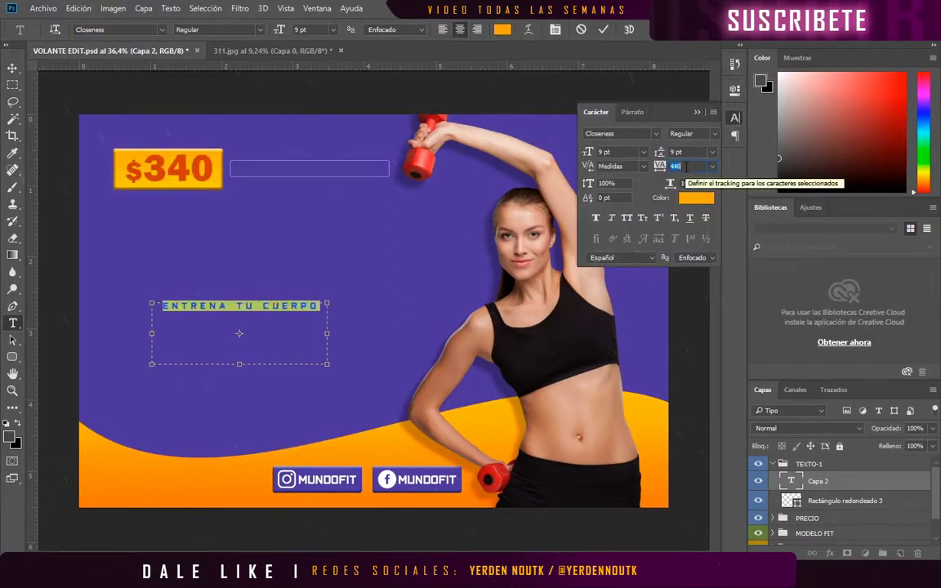
Widen the letter spacing and move ENTRENA TU CUERPO into the box beside $340
{"action": "key", "text": "Return"}
{"action": "left_click", "coordinate": [603, 30]}
{"action": "key", "text": "v"}
{"action": "left_click_drag", "start_coordinate": [250, 305], "coordinate": [309, 170]}
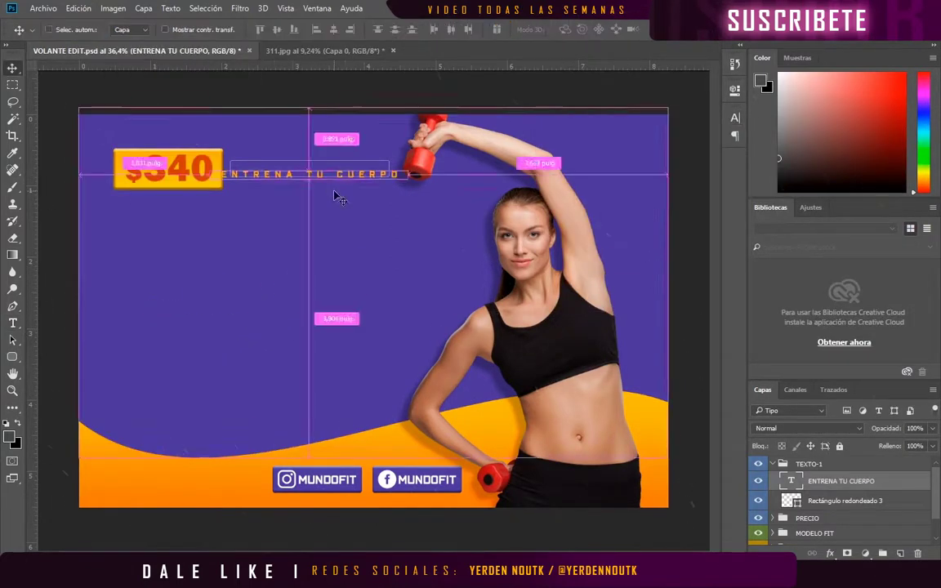
{"action": "left_click", "coordinate": [844, 500]}
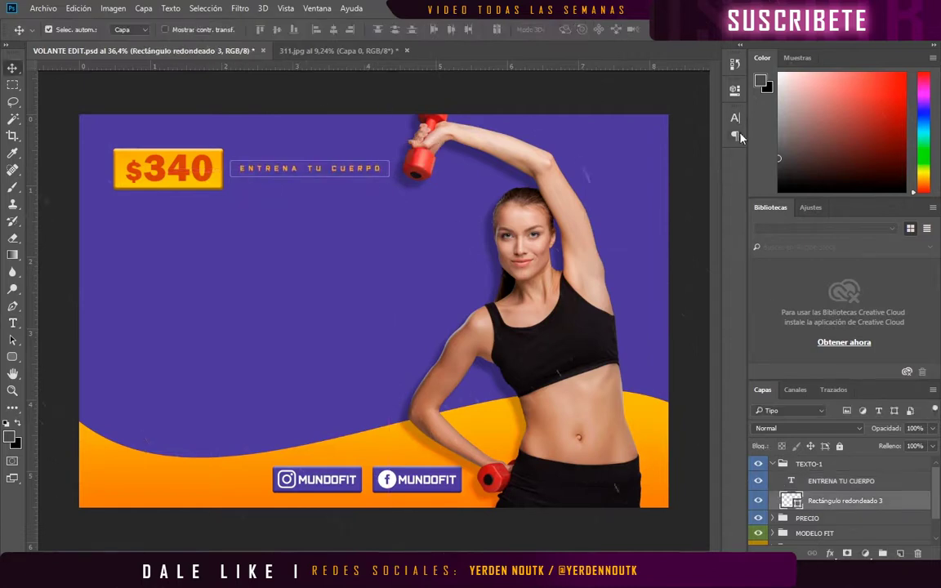
{"action": "left_click", "coordinate": [735, 90]}
{"action": "left_click", "coordinate": [734, 90]}
In a new group, type SEMANA in Franklin Gothic Heavy, SE orange and MANA white, scaled up large
{"action": "key", "text": "ctrl+g"}
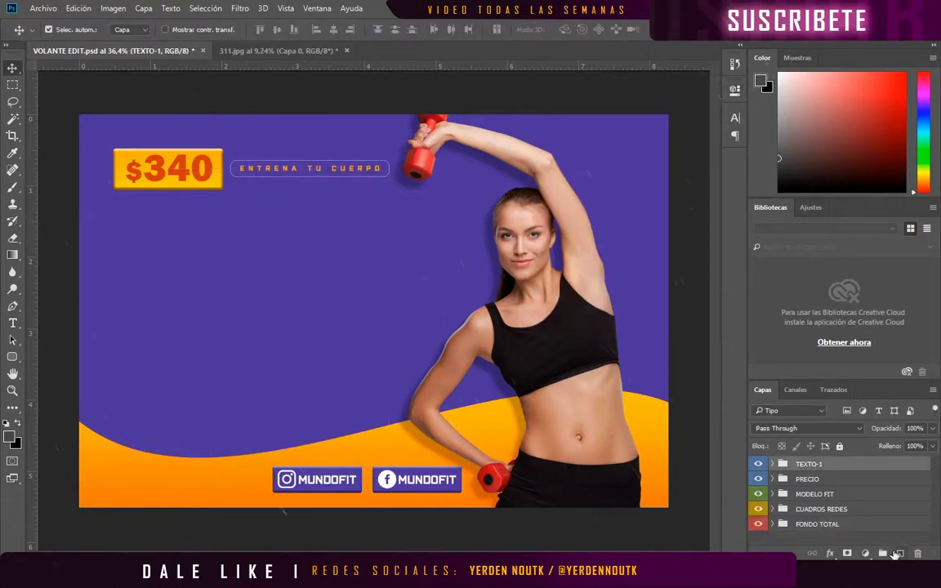
{"action": "double_click", "coordinate": [813, 464]}
{"action": "key", "text": "t"}
{"action": "left_click_drag", "start_coordinate": [125, 283], "coordinate": [426, 373]}
{"action": "type", "text": "SEM"}
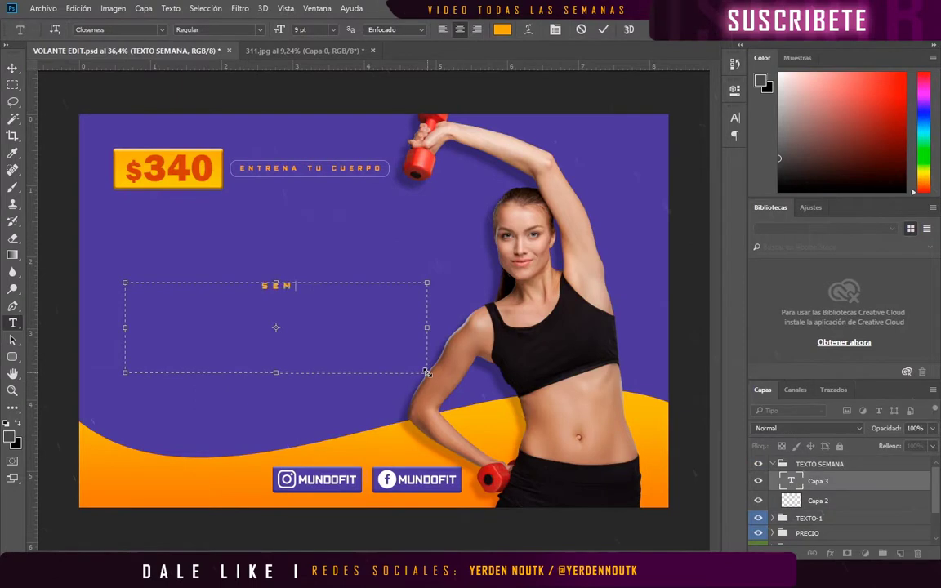
{"action": "type", "text": "ANA"}
{"action": "key", "text": "ctrl+a"}
{"action": "left_click", "coordinate": [734, 118]}
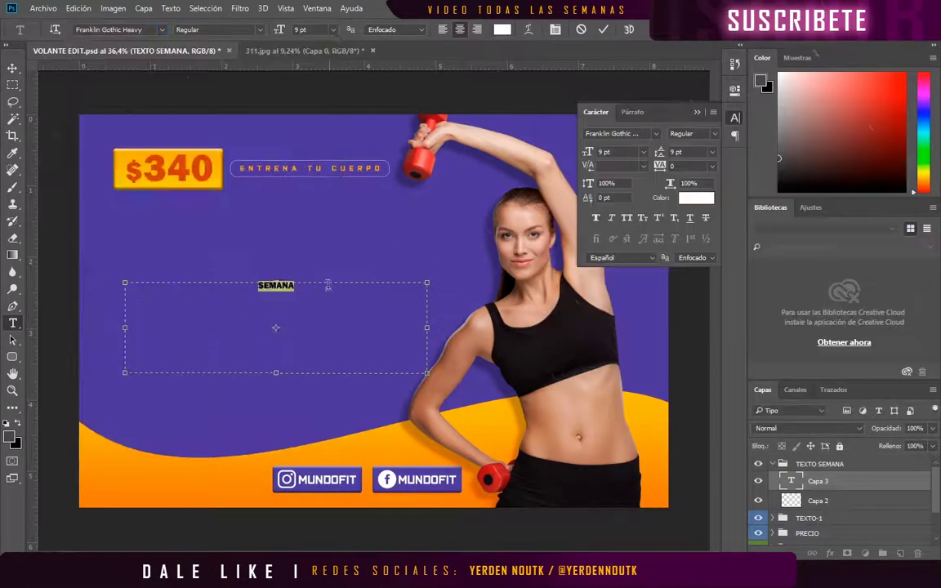
{"action": "left_click", "coordinate": [502, 30]}
{"action": "key", "text": "Return"}
{"action": "mouse_move", "coordinate": [426, 373]}
{"action": "left_mouse_down"}
{"action": "mouse_move", "coordinate": [179, 292]}
{"action": "mouse_move", "coordinate": [437, 244]}
{"action": "left_mouse_up"}
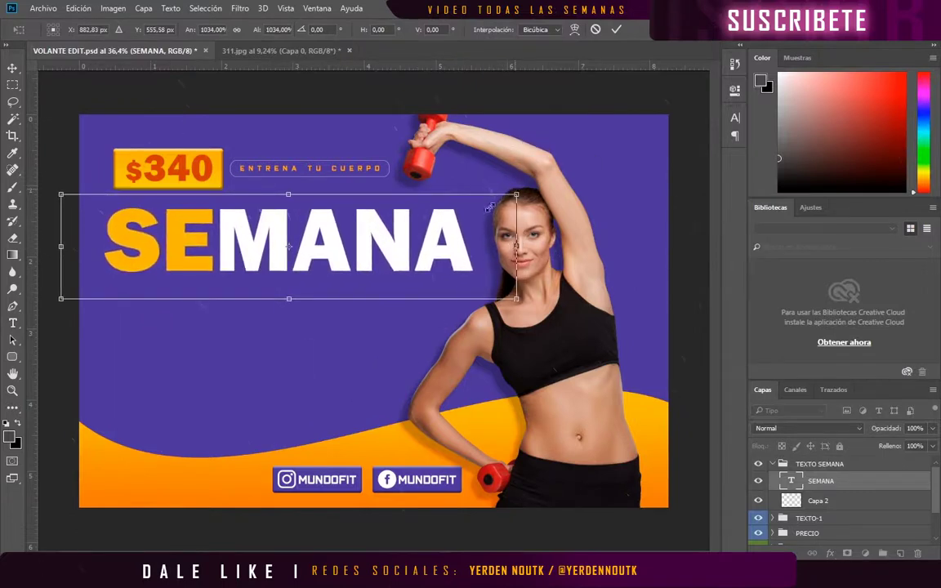
{"action": "left_click", "coordinate": [616, 29]}
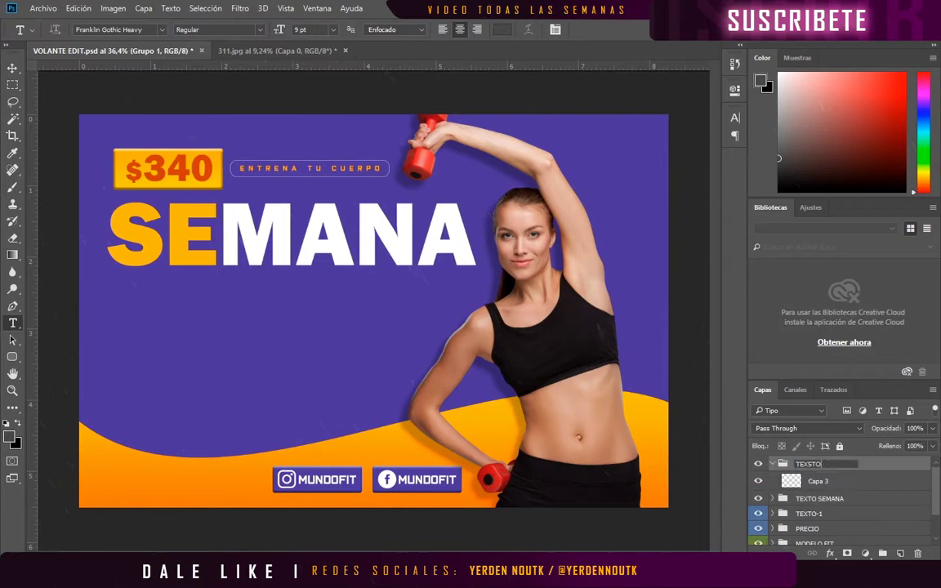
Type FITNESS in Closeness Outline and enlarge it to span under SEMANA
{"action": "left_click_drag", "start_coordinate": [194, 331], "coordinate": [327, 392]}
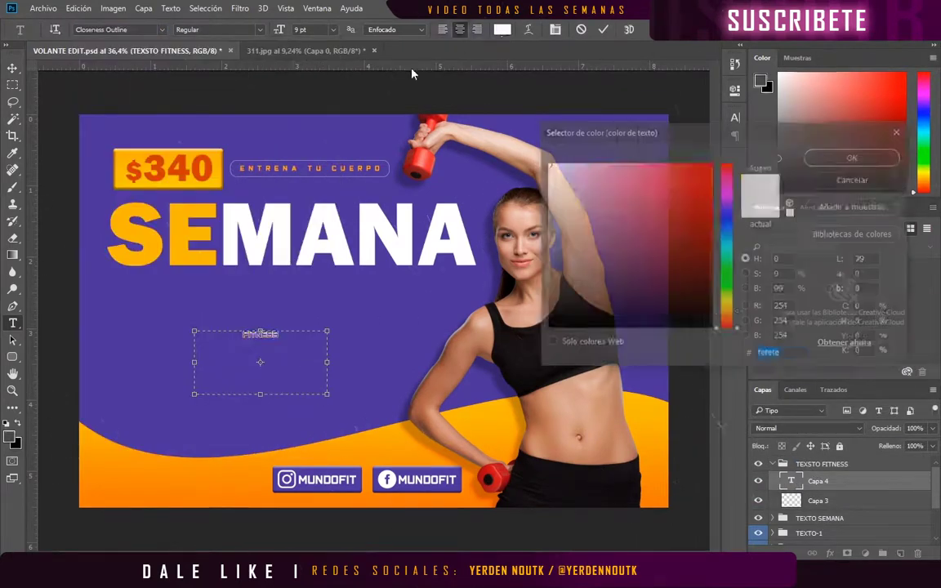
{"action": "left_click_drag", "start_coordinate": [241, 344], "coordinate": [507, 293]}
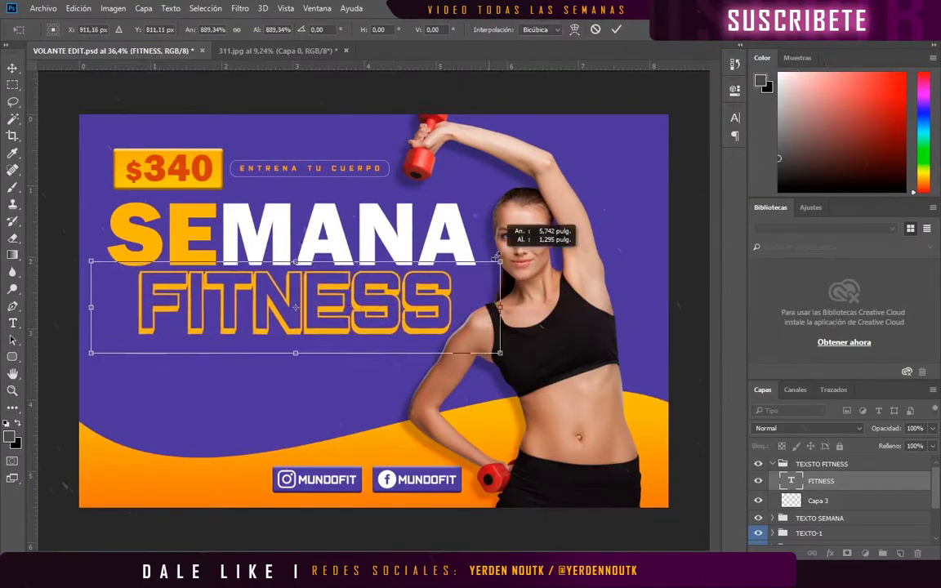
{"action": "key", "text": "Return"}
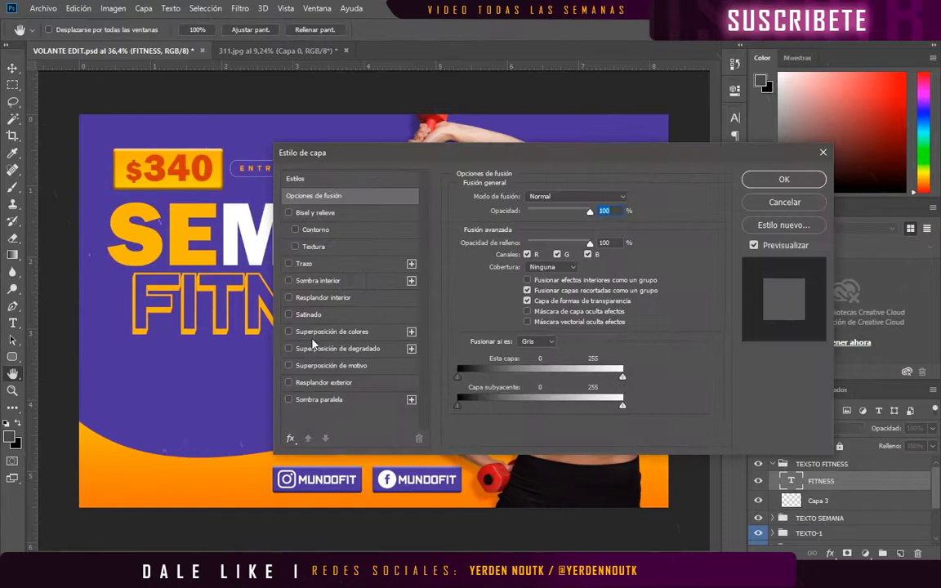
Give FITNESS an orange outer glow with 18% spread, then start a new group
{"action": "left_click", "coordinate": [288, 382]}
{"action": "left_click", "coordinate": [496, 242]}
{"action": "left_click", "coordinate": [832, 155]}
{"action": "left_click_drag", "start_coordinate": [540, 293], "coordinate": [529, 294]}
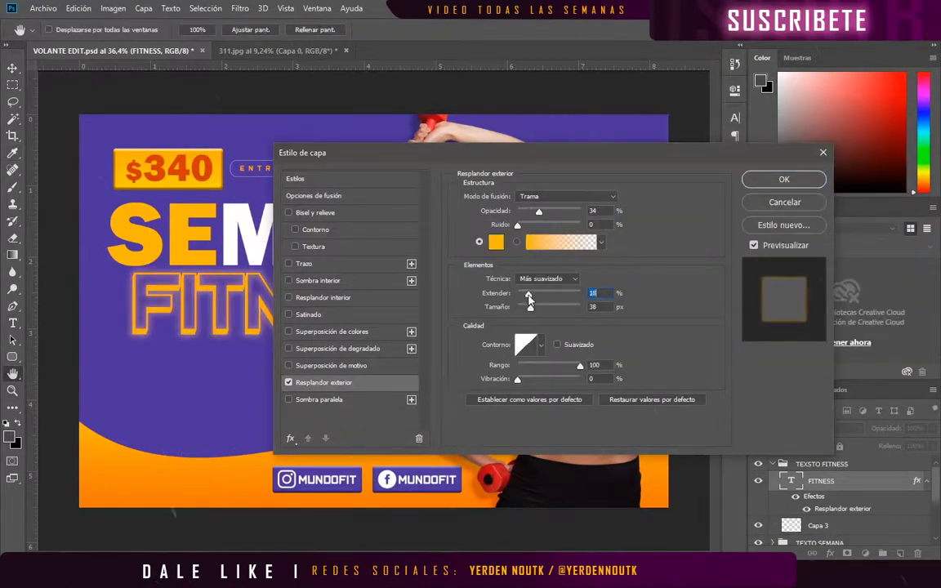
{"action": "left_click", "coordinate": [783, 179]}
{"action": "key", "text": "ctrl+shift+alt+n"}
{"action": "key", "text": "ctrl+g"}
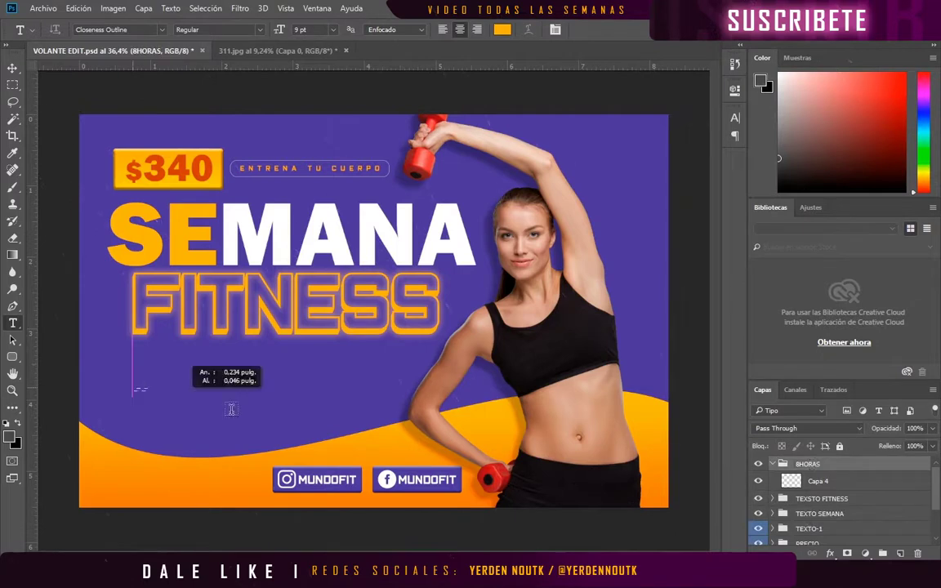
Add an enlarged orange 8 HORAS line with adjusted letter spacing below FITNESS
{"action": "left_click_drag", "start_coordinate": [231, 409], "coordinate": [272, 422]}
{"action": "left_click", "coordinate": [501, 29]}
{"action": "left_click", "coordinate": [869, 156]}
{"action": "key", "text": "ctrl+t"}
{"action": "mouse_move", "coordinate": [173, 386]}
{"action": "left_mouse_down"}
{"action": "mouse_move", "coordinate": [304, 351]}
{"action": "mouse_move", "coordinate": [280, 355]}
{"action": "left_mouse_up"}
{"action": "key", "text": "Return"}
{"action": "double_click", "coordinate": [791, 481]}
{"action": "left_click", "coordinate": [501, 30]}
{"action": "left_click", "coordinate": [872, 155]}
{"action": "left_click", "coordinate": [555, 29]}
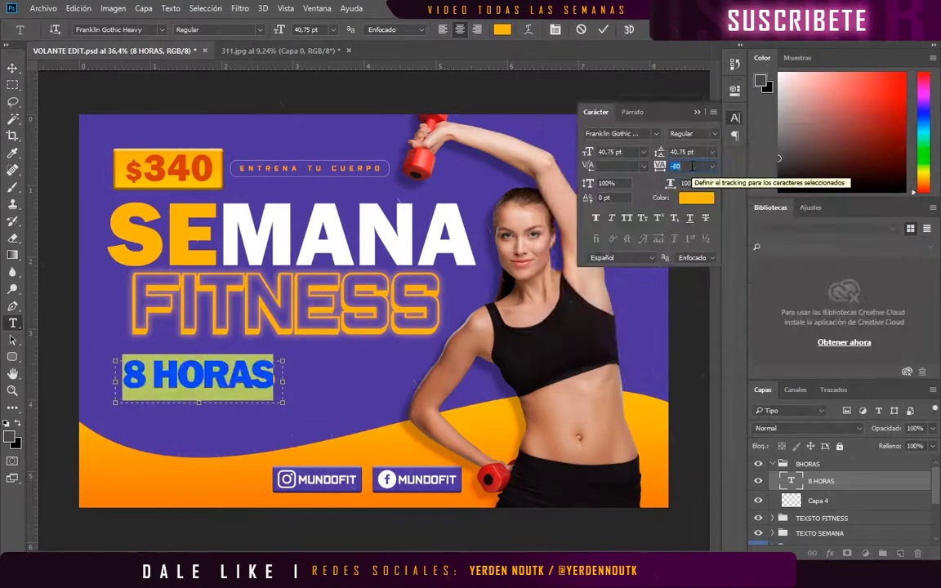
{"action": "left_click", "coordinate": [12, 67]}
{"action": "left_click_drag", "start_coordinate": [205, 376], "coordinate": [224, 375]}
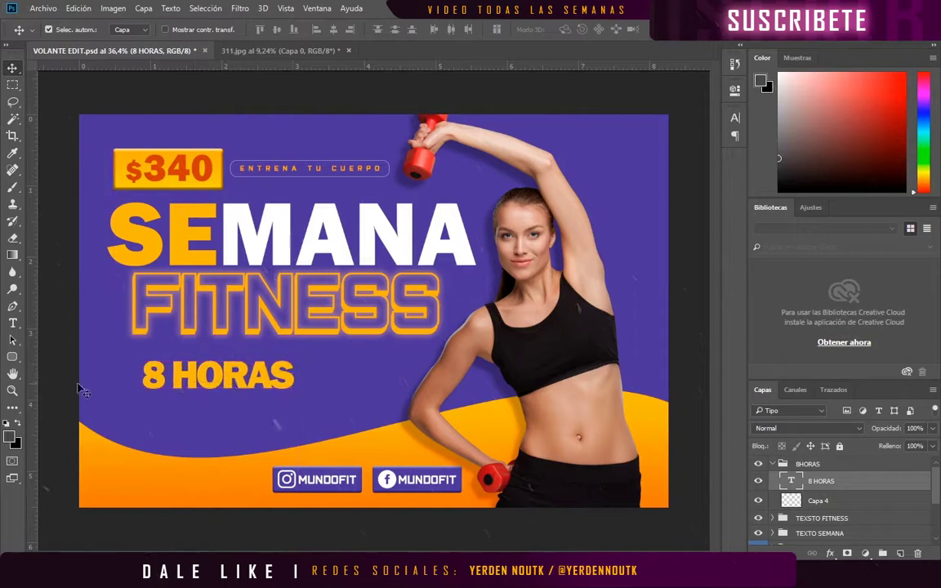
Add a white, enlarged DE APRENDIZAJE Y PRÁCTICA subtitle under 8 HORAS
{"action": "key", "text": "t"}
{"action": "left_click_drag", "start_coordinate": [131, 422], "coordinate": [265, 456]}
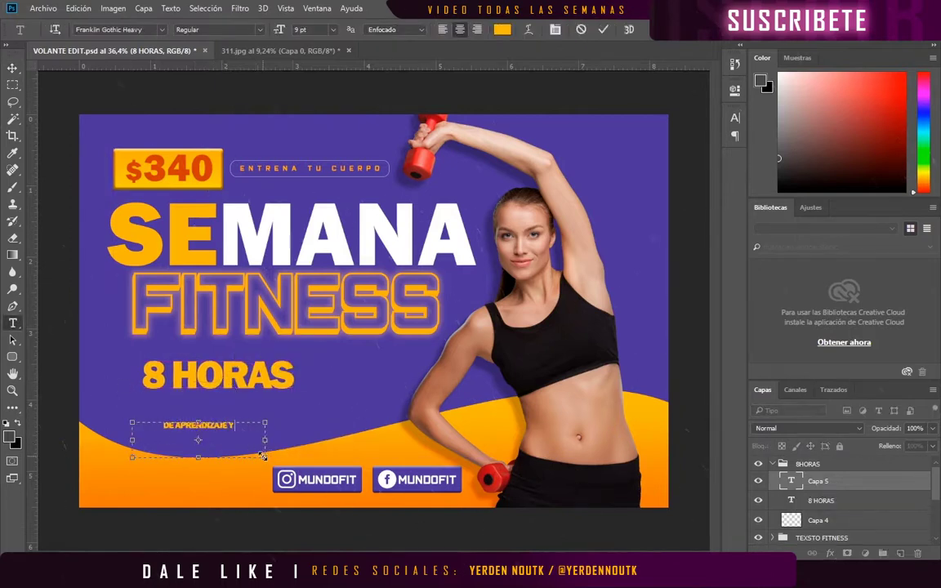
{"action": "type", "text": "PRÁCTICA"}
{"action": "left_click", "coordinate": [501, 29]}
{"action": "left_click", "coordinate": [882, 155]}
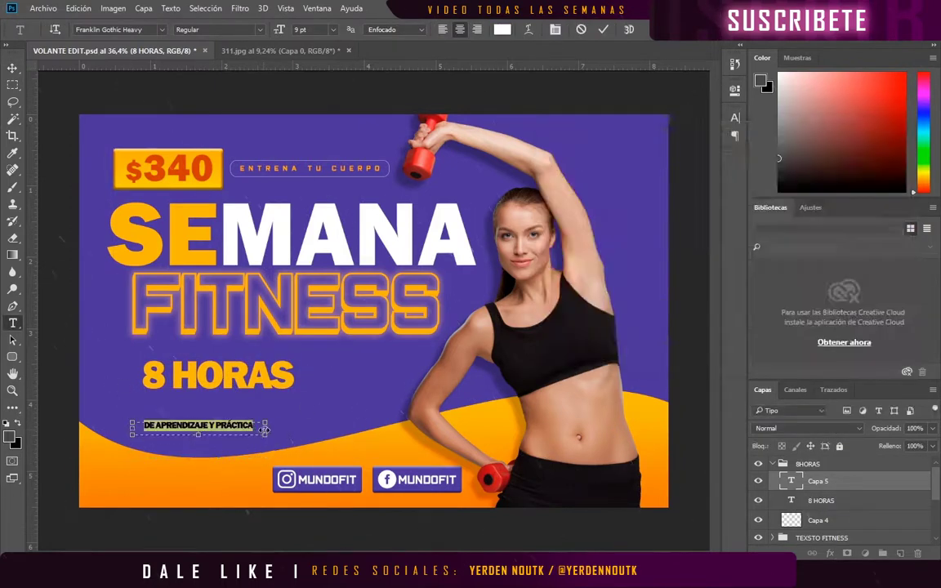
{"action": "key", "text": "ctrl+Return"}
{"action": "key", "text": "ctrl+t"}
{"action": "mouse_move", "coordinate": [255, 412]}
{"action": "left_mouse_down"}
{"action": "mouse_move", "coordinate": [295, 389]}
{"action": "mouse_move", "coordinate": [272, 416]}
{"action": "left_mouse_up"}
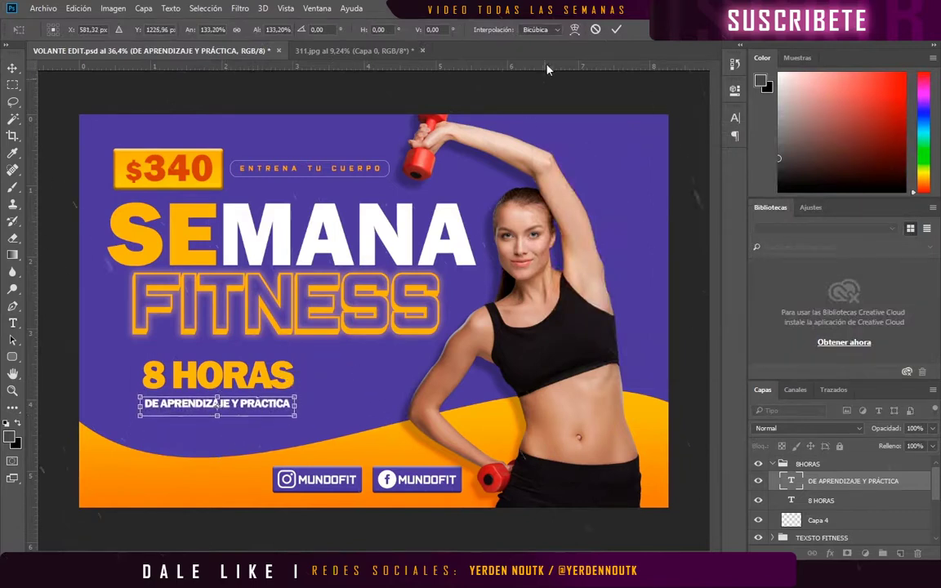
{"action": "key", "text": "Return"}
{"action": "mouse_move", "coordinate": [217, 403]}
{"action": "left_mouse_down"}
{"action": "mouse_move", "coordinate": [196, 376]}
{"action": "mouse_move", "coordinate": [222, 372]}
{"action": "mouse_move", "coordinate": [208, 433]}
{"action": "left_mouse_up"}
Rewrite a copied line as the PONENCIA speaker line and shrink it beside 8 HORAS
{"action": "scroll", "coordinate": [260, 359], "scroll_direction": "up", "scroll_amount": 1}
{"action": "double_click", "coordinate": [216, 434]}
{"action": "type", "text": "PONENCIA: LUISA CASERES"}
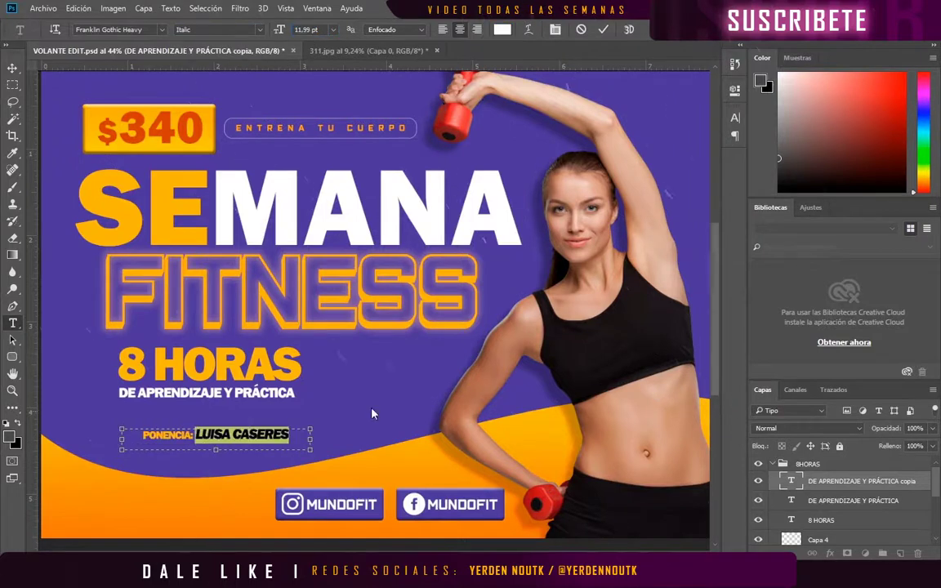
{"action": "key", "text": "ctrl+t"}
{"action": "mouse_move", "coordinate": [216, 437]}
{"action": "left_mouse_down"}
{"action": "mouse_move", "coordinate": [383, 369]}
{"action": "mouse_move", "coordinate": [376, 384]}
{"action": "left_mouse_up"}
{"action": "key", "text": "Return"}
Add the HORARIOS: 12/02/20 line and group the new text layers
{"action": "scroll", "coordinate": [376, 384], "scroll_direction": "up", "scroll_amount": 2}
{"action": "left_click_drag", "start_coordinate": [280, 345], "coordinate": [298, 345]}
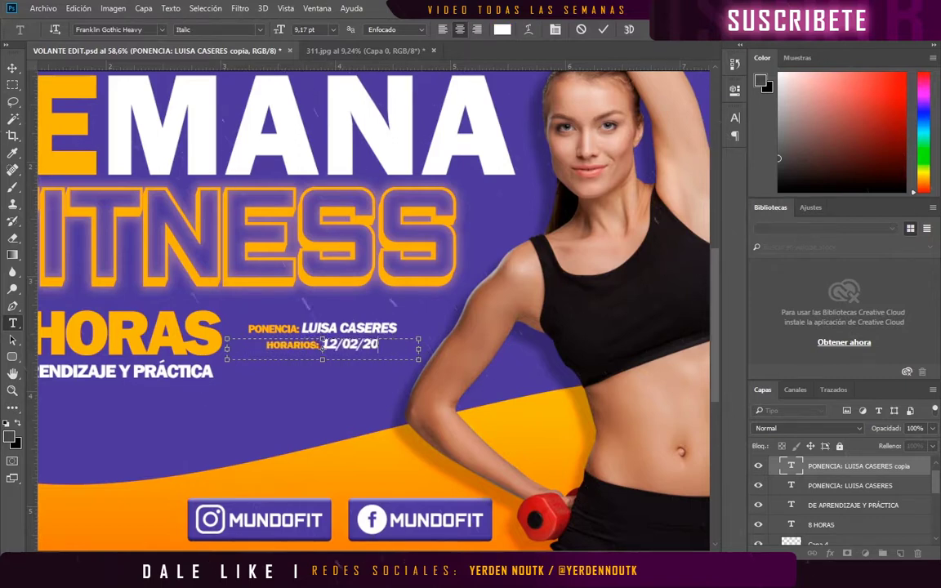
{"action": "left_click", "coordinate": [12, 68]}
{"action": "scroll", "coordinate": [574, 435], "scroll_direction": "down", "scroll_amount": 3}
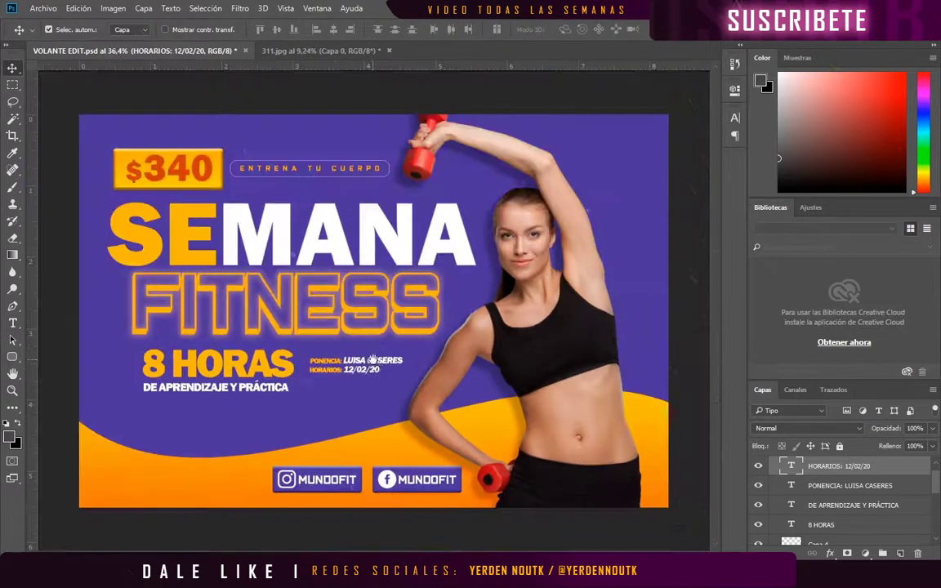
{"action": "left_click", "coordinate": [281, 390]}
{"action": "key", "text": "ctrl+g"}
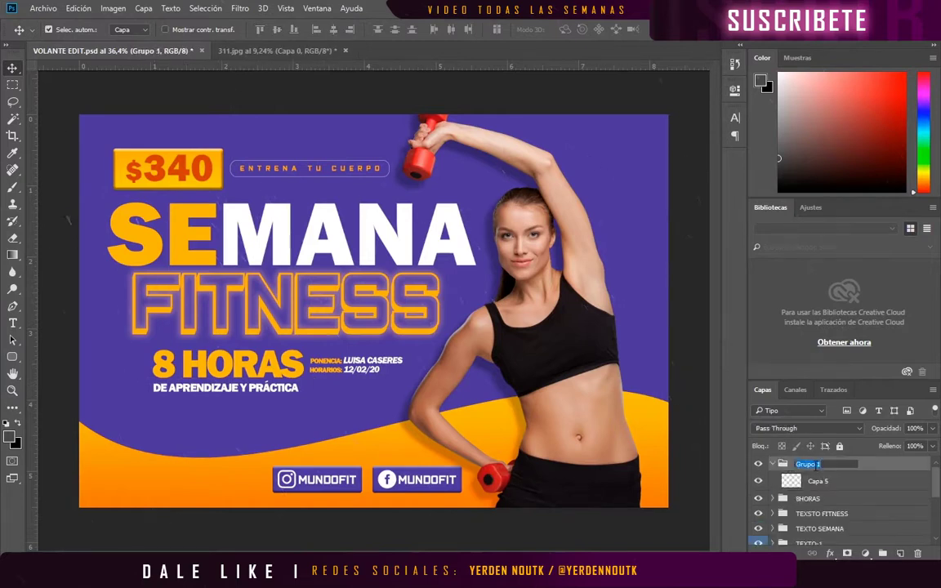
Make No Faltes white in a script font, scaled up about 704% and slightly tilted
{"action": "left_click", "coordinate": [841, 481]}
{"action": "key", "text": "t"}
{"action": "left_click", "coordinate": [501, 29]}
{"action": "left_click", "coordinate": [872, 155]}
{"action": "left_click", "coordinate": [119, 29]}
{"action": "left_click", "coordinate": [90, 98]}
{"action": "key", "text": "ctrl+t"}
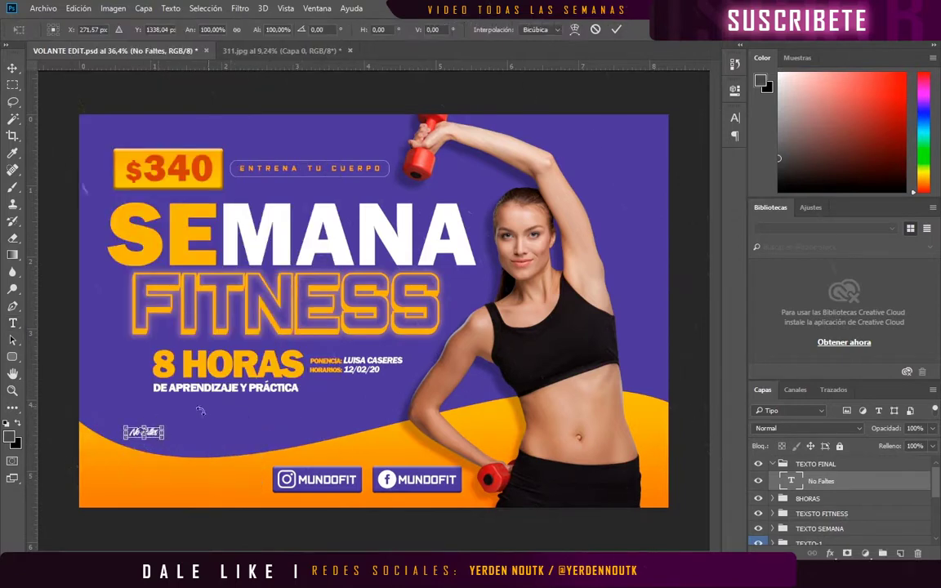
{"action": "left_click_drag", "start_coordinate": [164, 437], "coordinate": [349, 469]}
{"action": "left_click_drag", "start_coordinate": [360, 384], "coordinate": [355, 375]}
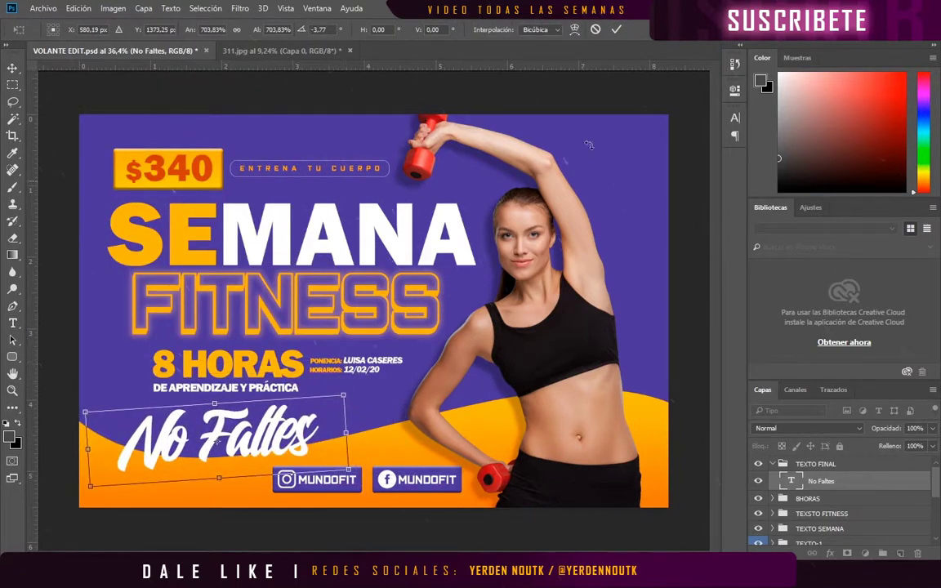
{"action": "key", "text": "Return"}
Give No Faltes Stroke, Inner Shadow and Drop Shadow styles and group it
{"action": "double_click", "coordinate": [866, 481]}
{"action": "left_click_drag", "start_coordinate": [343, 153], "coordinate": [390, 153]}
{"action": "left_click", "coordinate": [364, 282]}
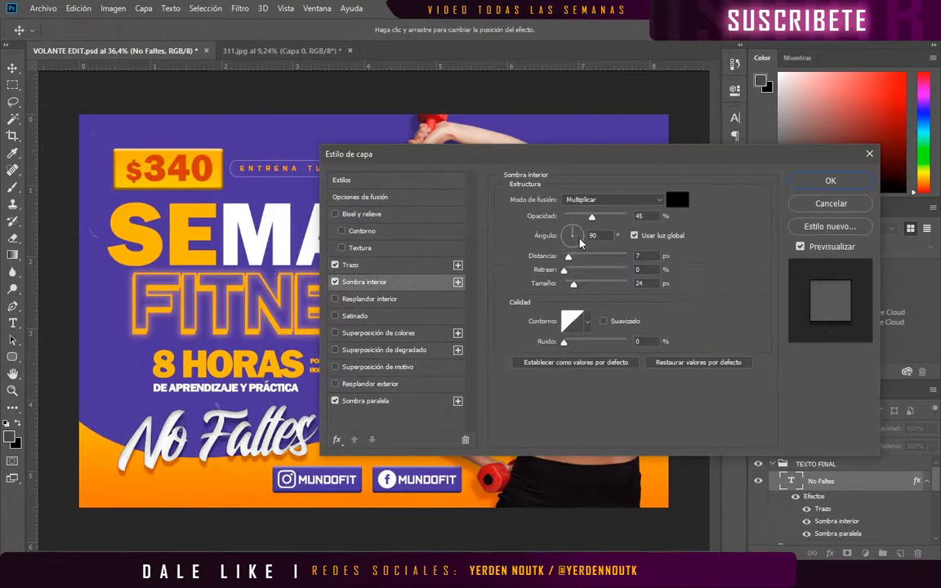
{"action": "left_click", "coordinate": [830, 181]}
{"action": "key", "text": "ctrl+g"}
{"action": "type", "text": "web"}
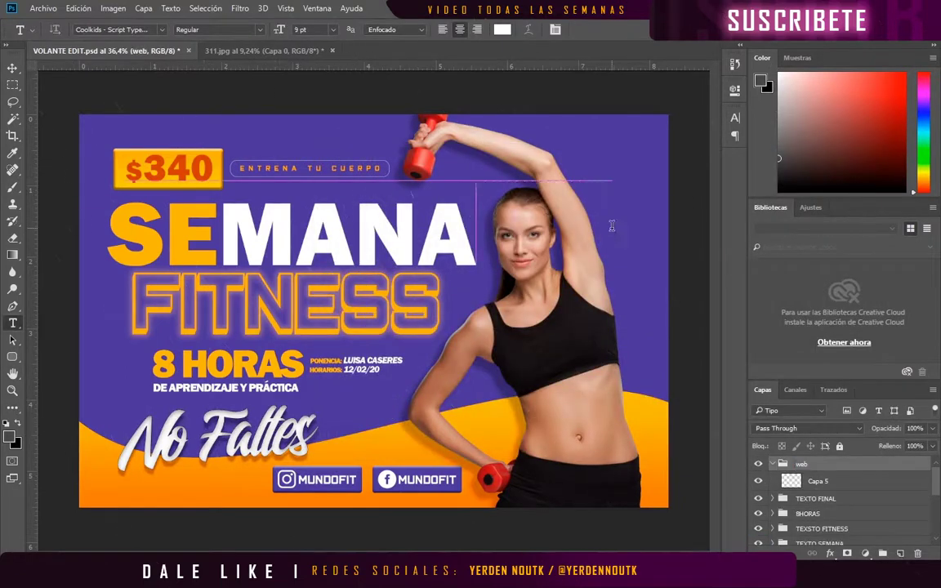
{"action": "left_click_drag", "start_coordinate": [611, 226], "coordinate": [612, 229]}
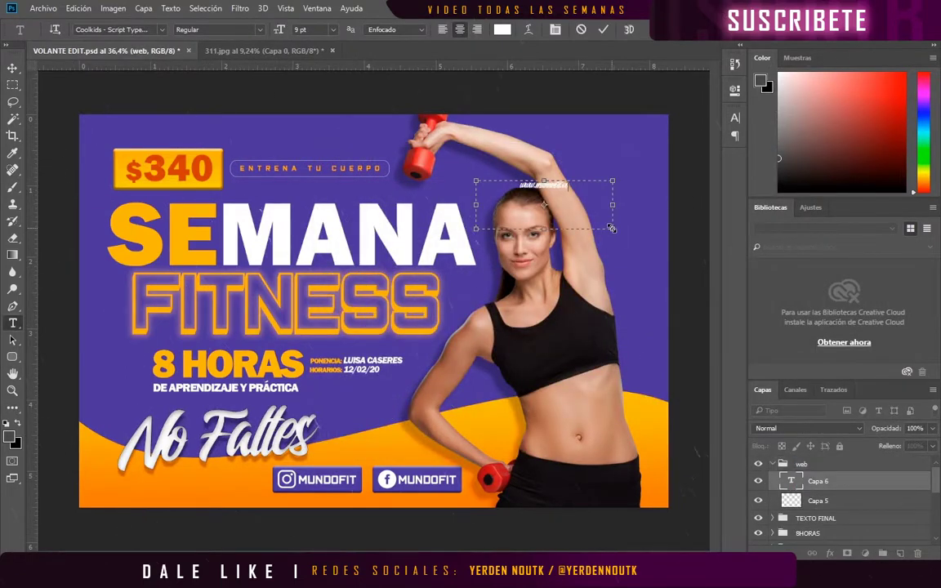
{"action": "left_click", "coordinate": [119, 30]}
{"action": "left_click", "coordinate": [90, 109]}
{"action": "left_click", "coordinate": [735, 117]}
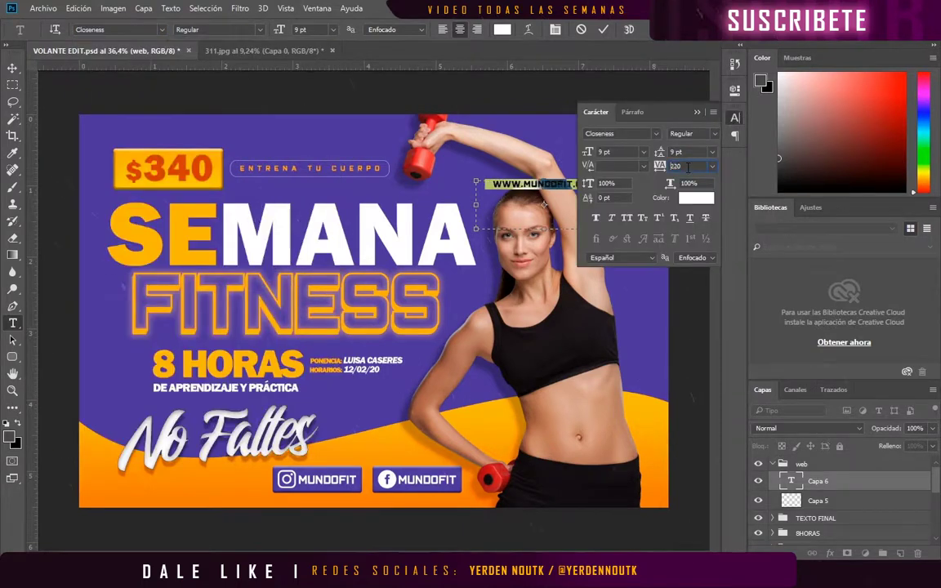
{"action": "key", "text": "Return"}
{"action": "key", "text": "ctrl+Return"}
{"action": "key", "text": "ctrl+t"}
{"action": "left_click_drag", "start_coordinate": [612, 187], "coordinate": [591, 187]}
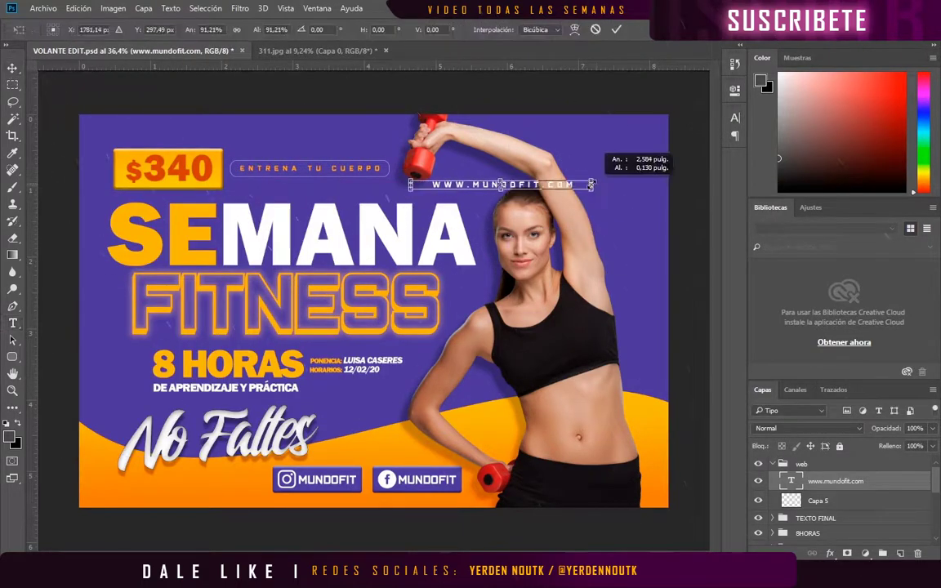
{"action": "key", "text": "Return"}
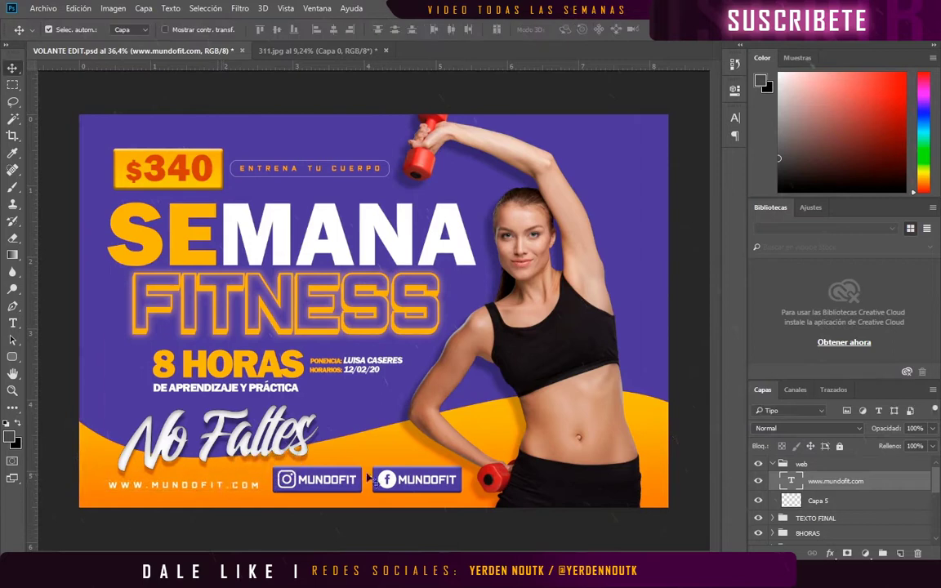
{"action": "scroll", "coordinate": [817, 490], "scroll_direction": "down", "scroll_amount": 5}
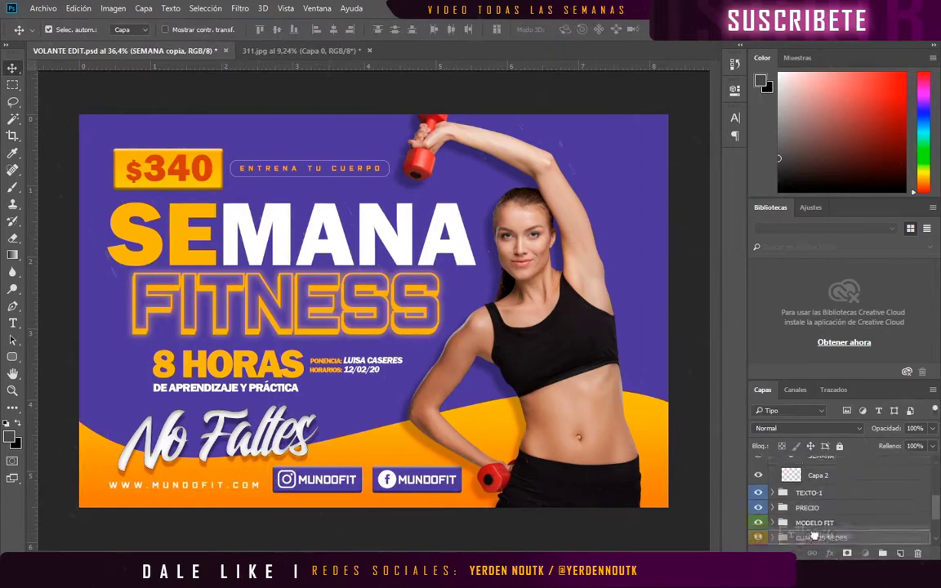
Enlarge the SEMANA copy and fade it to a faint Soft Light (Luz suave) watermark
{"action": "left_click", "coordinate": [807, 511]}
{"action": "key", "text": "ctrl+t"}
{"action": "mouse_move", "coordinate": [490, 214]}
{"action": "left_mouse_down"}
{"action": "mouse_move", "coordinate": [529, 185]}
{"action": "mouse_move", "coordinate": [523, 163]}
{"action": "left_mouse_up"}
{"action": "left_click", "coordinate": [807, 428]}
{"action": "left_click", "coordinate": [719, 347]}
{"action": "scroll", "coordinate": [798, 433], "scroll_direction": "up", "scroll_amount": 9}
{"action": "left_click_drag", "start_coordinate": [932, 429], "coordinate": [879, 447]}
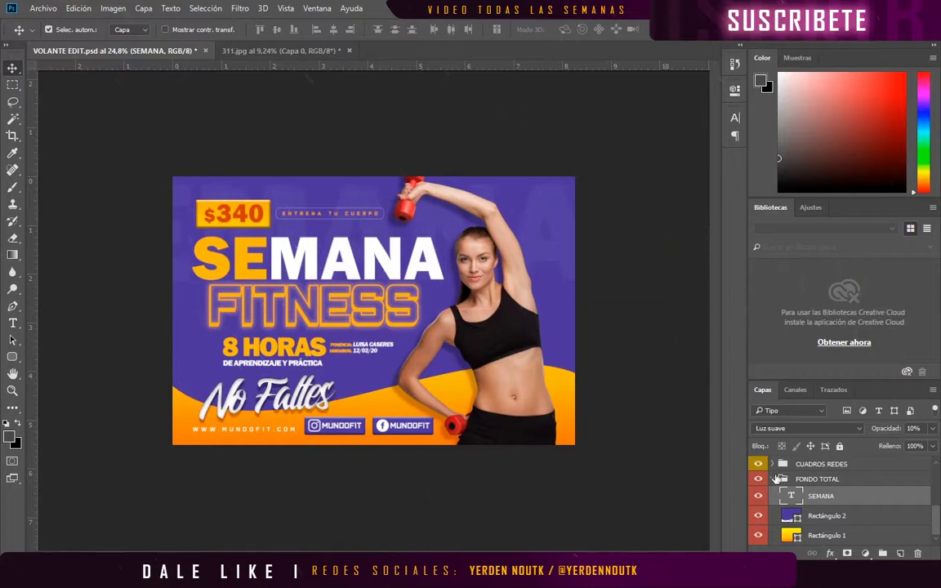
Place the lineas_diagonales_azul_circulo image, enlarged and rotated, into the flyer
{"action": "left_click", "coordinate": [43, 9]}
{"action": "left_click", "coordinate": [98, 250]}
{"action": "left_click_drag", "start_coordinate": [527, 279], "coordinate": [579, 253]}
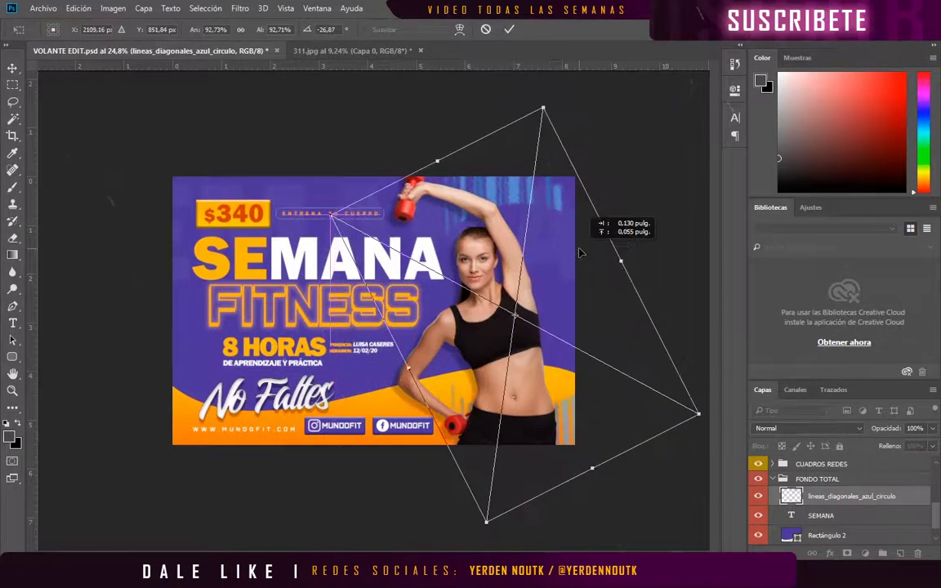
{"action": "key", "text": "Return"}
{"action": "scroll", "coordinate": [772, 430], "scroll_direction": "down", "scroll_amount": 18}
{"action": "scroll", "coordinate": [772, 431], "scroll_direction": "up", "scroll_amount": 6}
Whiten the diagonal lines with Hue/Saturation lightness +100 and rasterize the layer
{"action": "left_click", "coordinate": [112, 9]}
{"action": "left_click", "coordinate": [335, 109]}
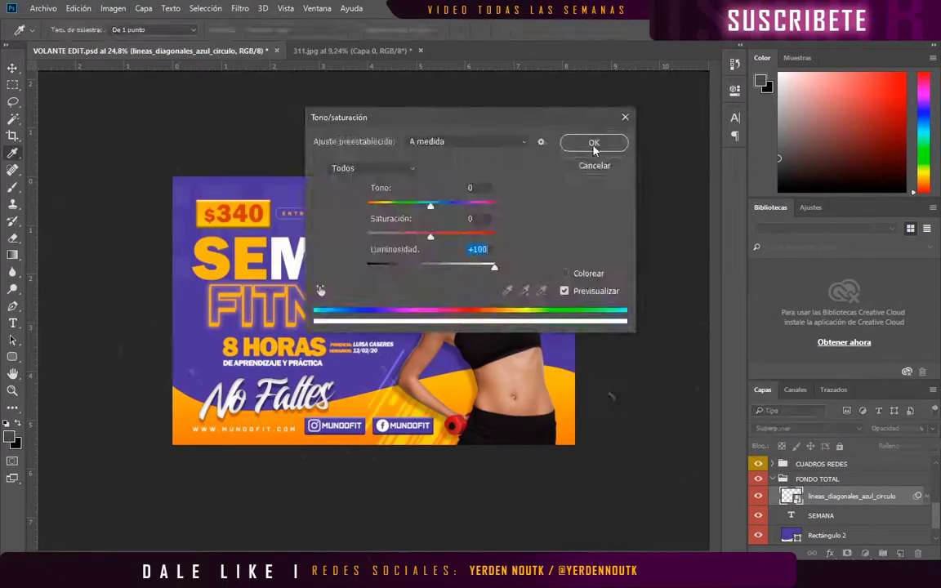
{"action": "left_click", "coordinate": [594, 143]}
{"action": "key", "text": "v"}
{"action": "right_click", "coordinate": [849, 495]}
{"action": "left_click", "coordinate": [604, 230]}
Reposition, rotate, stretch and skew the diagonal lines to cover the flyer's right side
{"action": "key", "text": "ctrl+t"}
{"action": "mouse_move", "coordinate": [540, 228]}
{"action": "left_mouse_down"}
{"action": "mouse_move", "coordinate": [564, 234]}
{"action": "mouse_move", "coordinate": [369, 178]}
{"action": "left_mouse_up"}
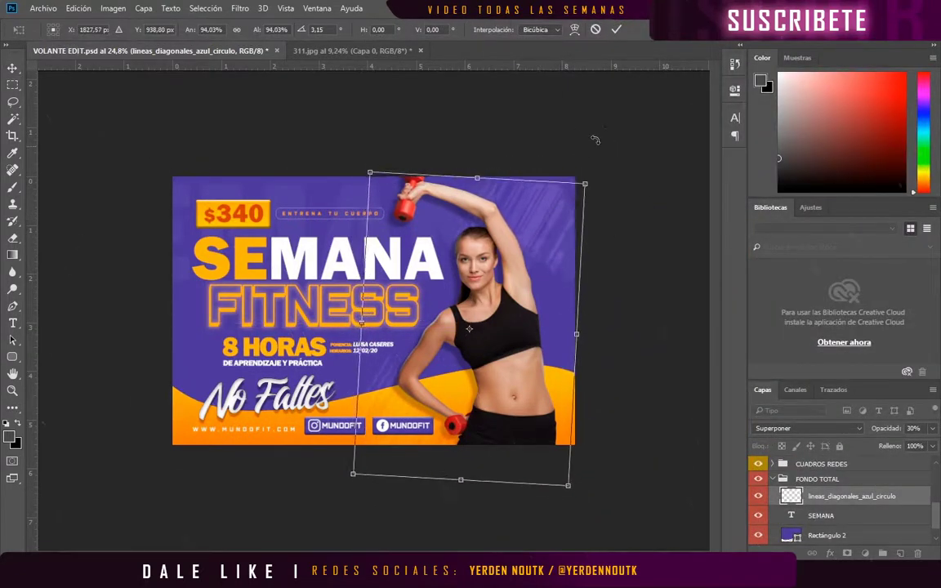
{"action": "left_click_drag", "start_coordinate": [595, 140], "coordinate": [563, 215]}
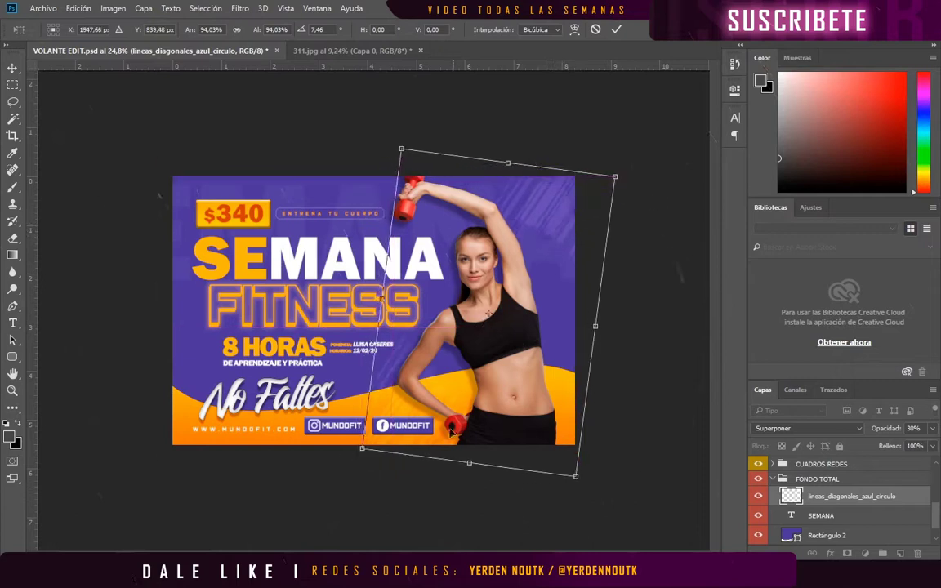
{"action": "left_click_drag", "start_coordinate": [400, 152], "coordinate": [383, 156]}
{"action": "left_click_drag", "start_coordinate": [573, 493], "coordinate": [585, 494]}
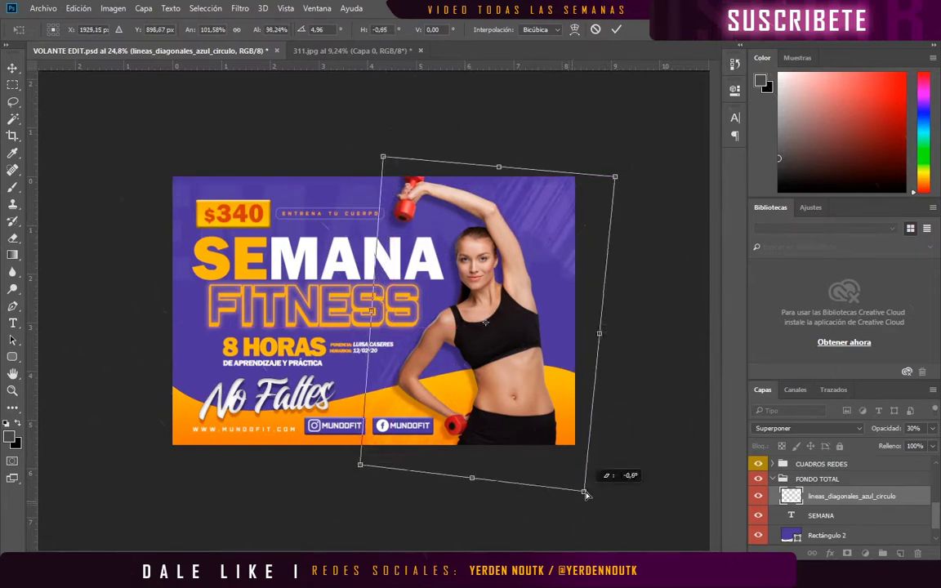
{"action": "key", "text": "Return"}
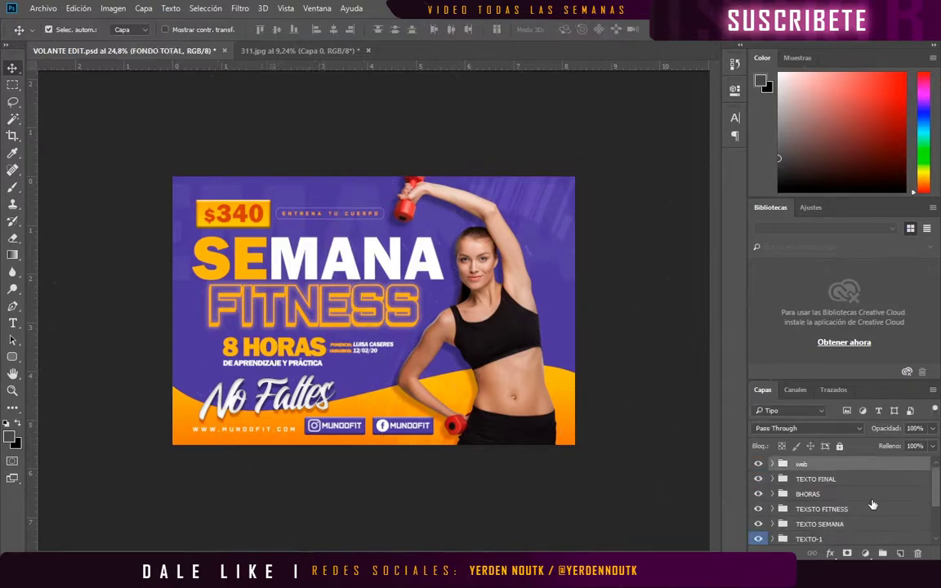
Create a MANCUERNAS group and place the embedded dumbbell image into it
{"action": "key", "text": "ctrl+g"}
{"action": "double_click", "coordinate": [809, 464]}
{"action": "right_click", "coordinate": [811, 463]}
{"action": "left_click", "coordinate": [44, 8]}
{"action": "left_click", "coordinate": [63, 247]}
{"action": "left_click", "coordinate": [462, 361]}
{"action": "key", "text": "Return"}
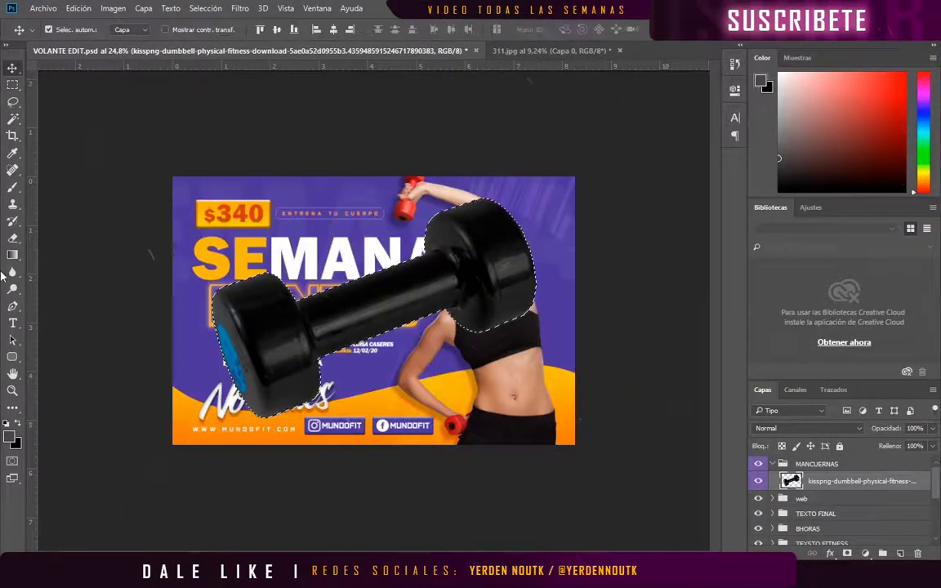
Colorize the dumbbell gold with Hue/Saturation: hue 44, saturation 100, lightness +18
{"action": "key", "text": "b"}
{"action": "key", "text": "ctrl+plus"}
{"action": "key", "text": "ctrl+minus"}
{"action": "left_click", "coordinate": [113, 8]}
{"action": "left_click", "coordinate": [400, 105]}
{"action": "left_click", "coordinate": [789, 267]}
{"action": "left_click_drag", "start_coordinate": [625, 231], "coordinate": [720, 231]}
{"action": "left_click_drag", "start_coordinate": [594, 198], "coordinate": [607, 200]}
{"action": "left_click_drag", "start_coordinate": [655, 261], "coordinate": [690, 261]}
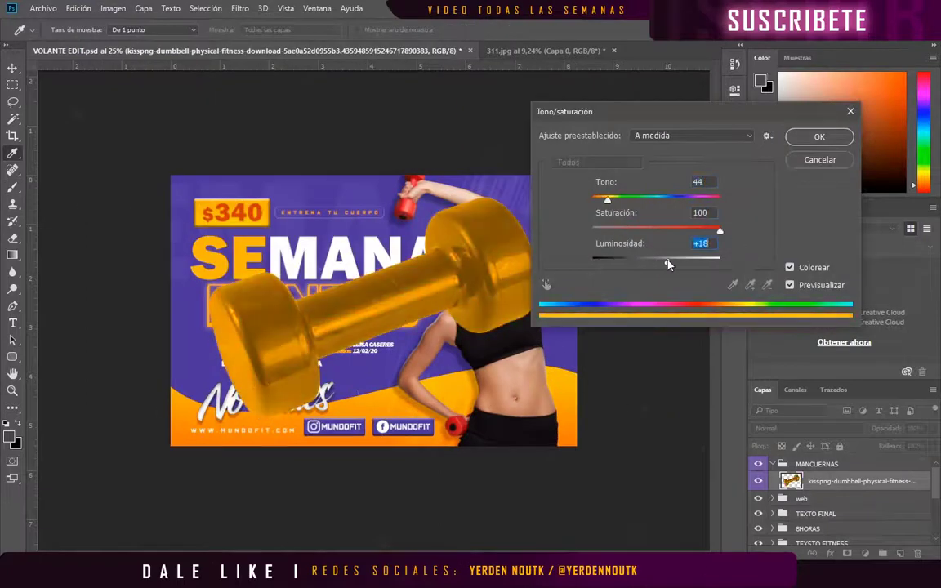
{"action": "left_click", "coordinate": [819, 136]}
Shrink the dumbbell to about 40%, rotate it and place it at the left edge
{"action": "key", "text": "ctrl+t"}
{"action": "mouse_move", "coordinate": [531, 176]}
{"action": "left_mouse_down"}
{"action": "mouse_move", "coordinate": [335, 315]}
{"action": "mouse_move", "coordinate": [245, 245]}
{"action": "left_mouse_up"}
{"action": "left_click_drag", "start_coordinate": [269, 362], "coordinate": [153, 337]}
{"action": "left_click_drag", "start_coordinate": [209, 287], "coordinate": [189, 325]}
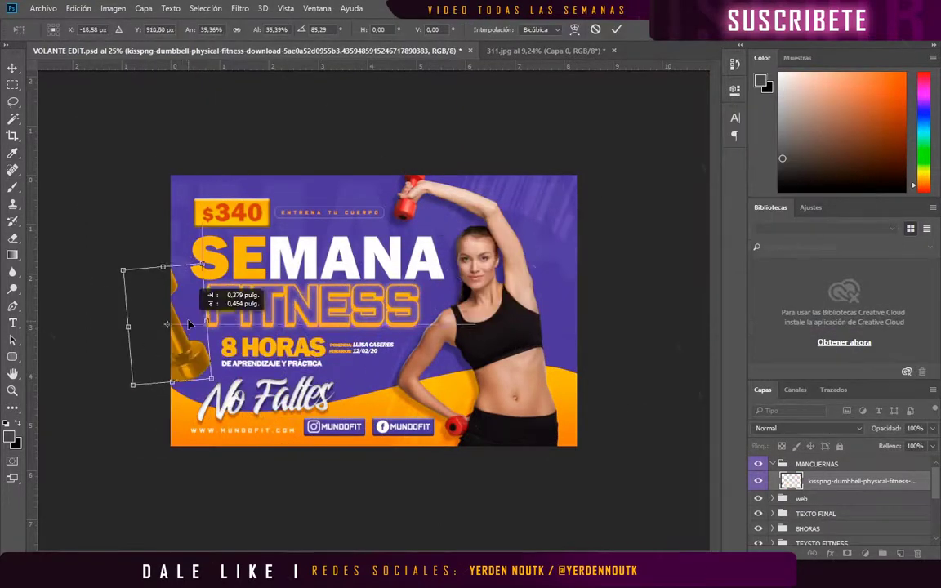
{"action": "key", "text": "Return"}
Apply a Gaussian Blur to the left-edge dumbbell
{"action": "left_click", "coordinate": [240, 8]}
{"action": "left_click", "coordinate": [491, 241]}
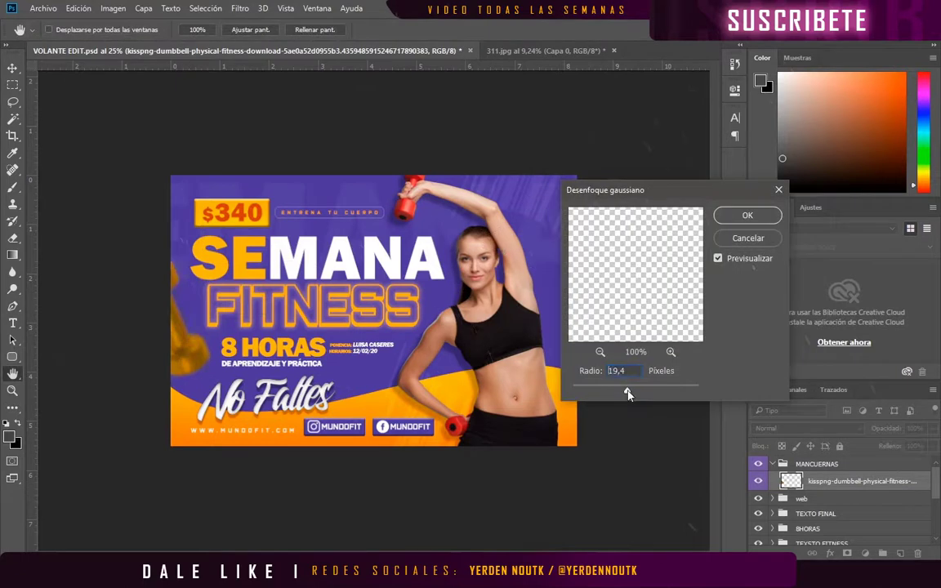
{"action": "left_click", "coordinate": [746, 216]}
Duplicate the dumbbell and move, rotate and resize the copy into the top-right corner
{"action": "key", "text": "ctrl+j"}
{"action": "key", "text": "ctrl+t"}
{"action": "left_click_drag", "start_coordinate": [164, 319], "coordinate": [594, 238]}
{"action": "left_click_drag", "start_coordinate": [602, 197], "coordinate": [620, 204]}
{"action": "mouse_move", "coordinate": [566, 272]}
{"action": "left_mouse_down"}
{"action": "mouse_move", "coordinate": [598, 209]}
{"action": "mouse_move", "coordinate": [570, 404]}
{"action": "left_mouse_up"}
{"action": "key", "text": "Return"}
Duplicate the dumbbell again and position the third copy beside the model's waist
{"action": "key", "text": "ctrl+j"}
{"action": "key", "text": "ctrl+t"}
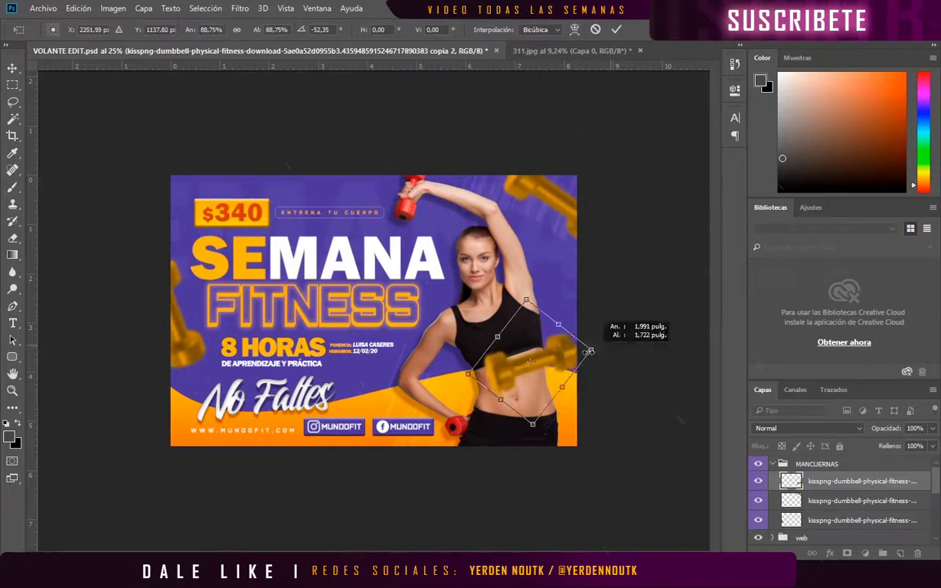
{"action": "key", "text": "Return"}
Turn the top-right dumbbell nearly upright, nudge it into the corner, and collapse the group
{"action": "left_click", "coordinate": [539, 196], "text": "ctrl"}
{"action": "key", "text": "ctrl+t"}
{"action": "mouse_move", "coordinate": [572, 123]}
{"action": "left_mouse_down"}
{"action": "mouse_move", "coordinate": [598, 177]}
{"action": "mouse_move", "coordinate": [565, 186]}
{"action": "left_mouse_up"}
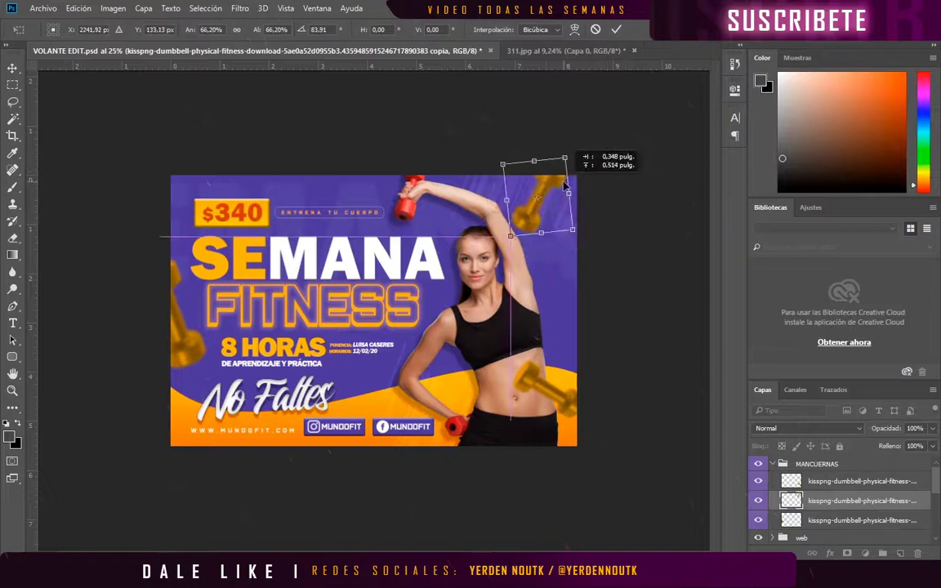
{"action": "left_click_drag", "start_coordinate": [655, 144], "coordinate": [650, 168]}
{"action": "left_click_drag", "start_coordinate": [580, 201], "coordinate": [585, 216]}
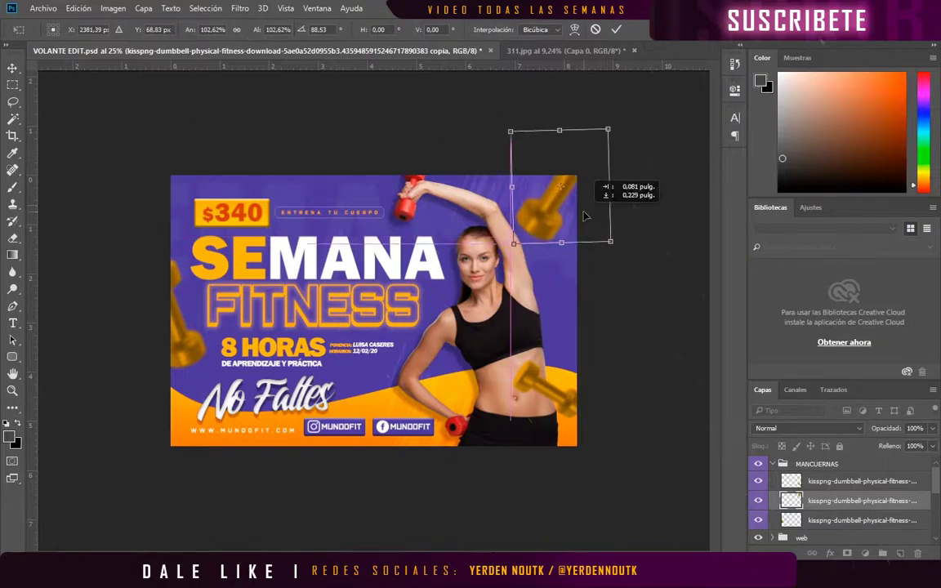
{"action": "left_click", "coordinate": [772, 464]}
Add a Curves adjustment layer with a gentle S-curve above the top layer
{"action": "left_click", "coordinate": [865, 553]}
{"action": "left_click", "coordinate": [804, 349]}
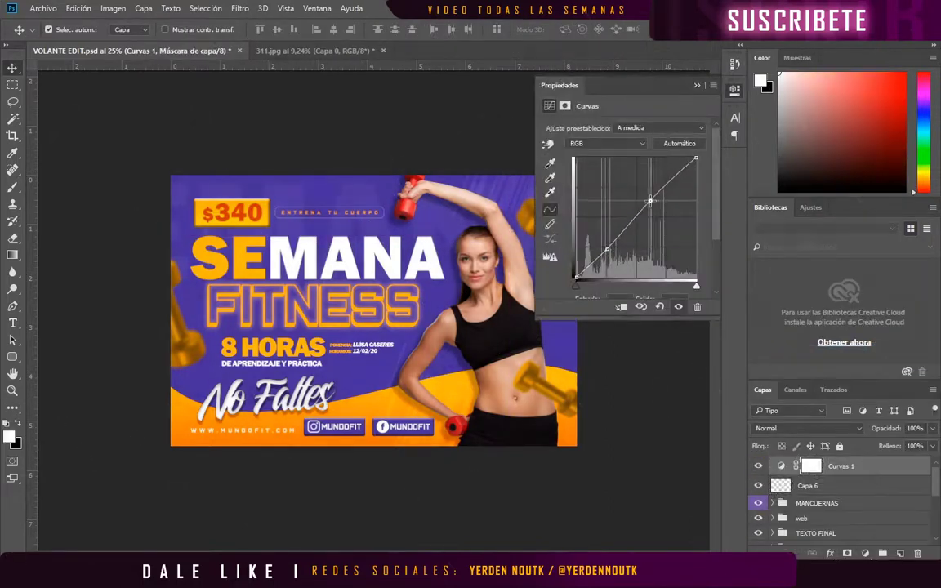
{"action": "left_click", "coordinate": [601, 351]}
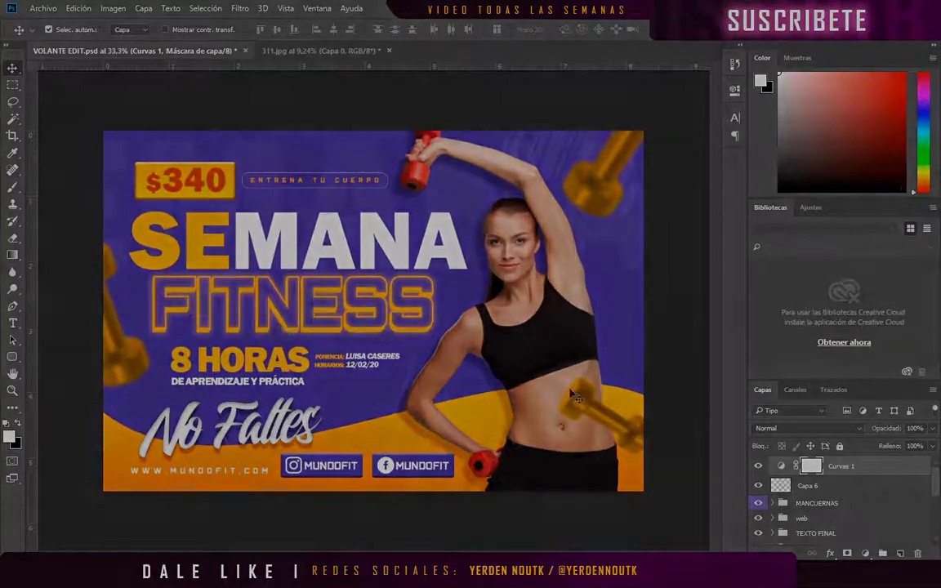